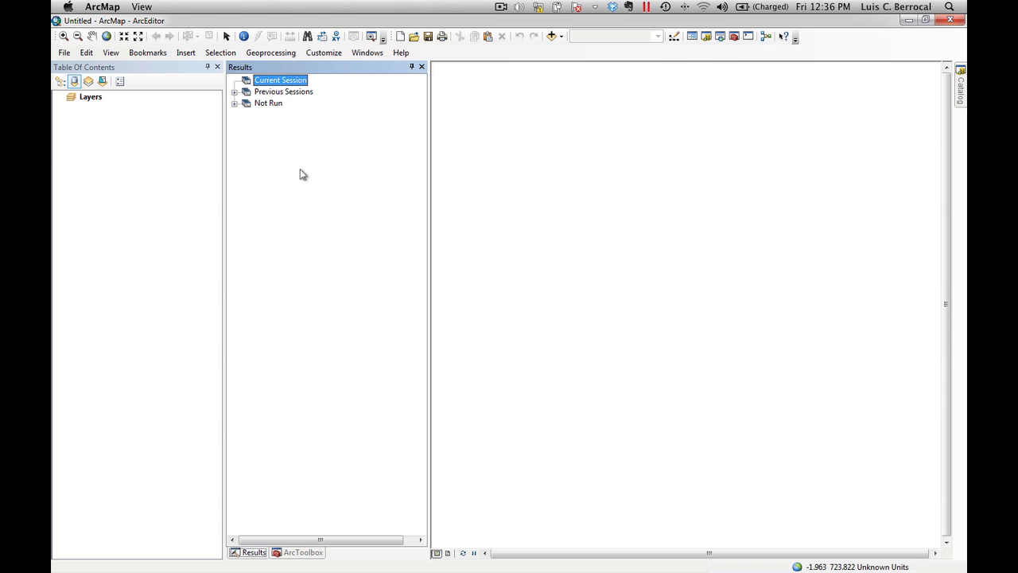
Open the zonal_statistics.mxd map document
{"action": "left_click", "coordinate": [67, 56]}
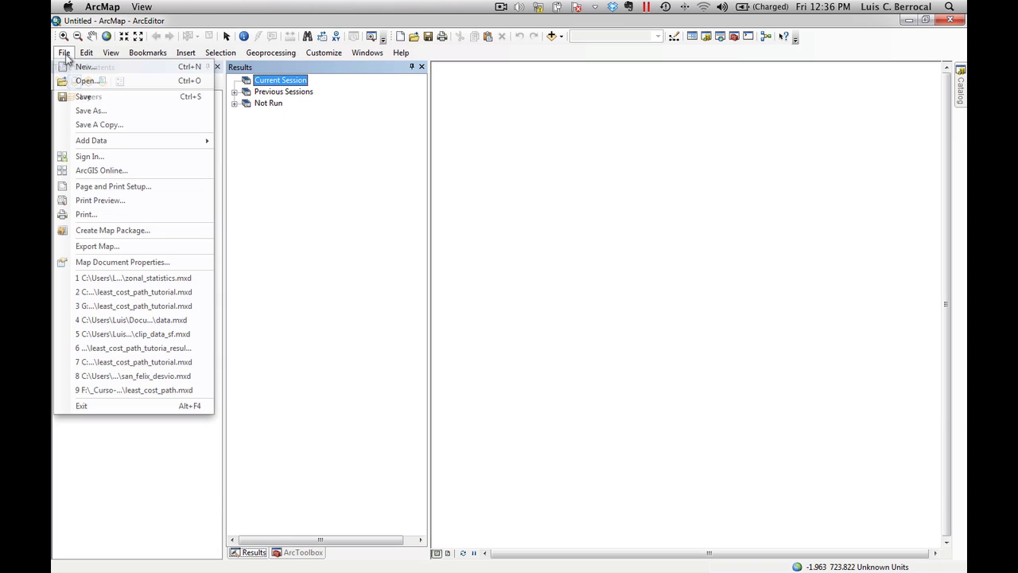
{"action": "left_click", "coordinate": [76, 81]}
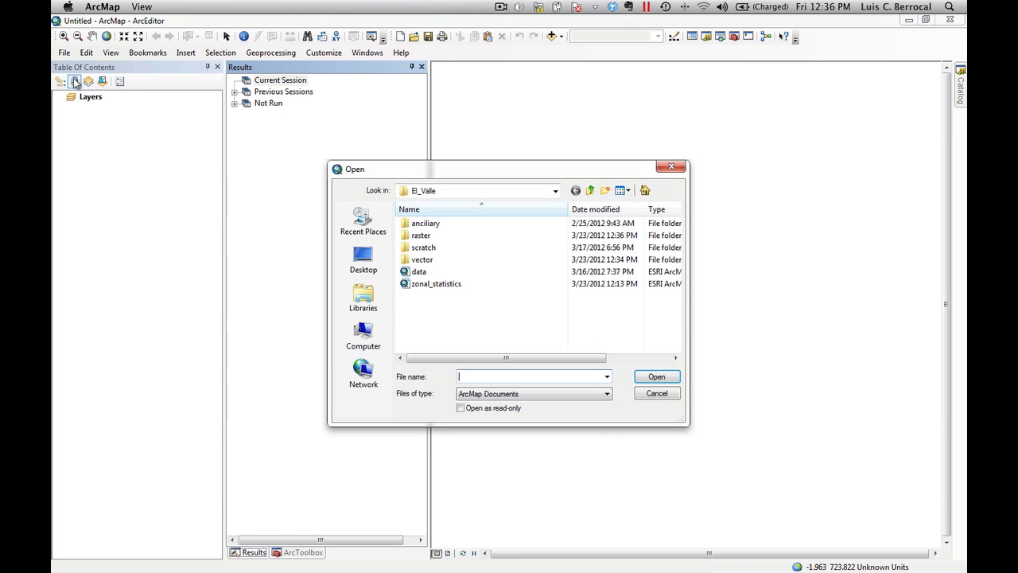
{"action": "left_click", "coordinate": [450, 285]}
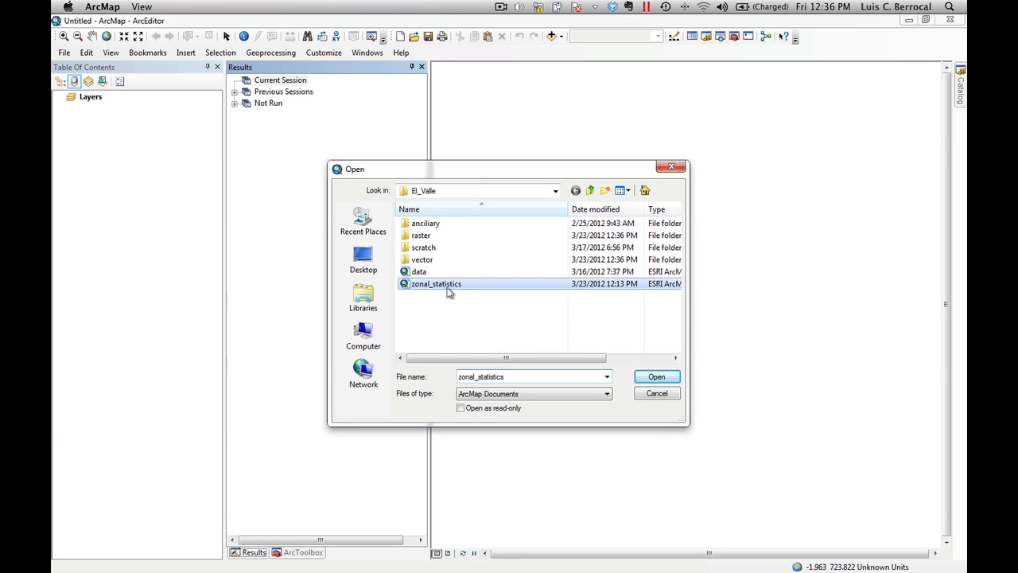
{"action": "left_click", "coordinate": [655, 379]}
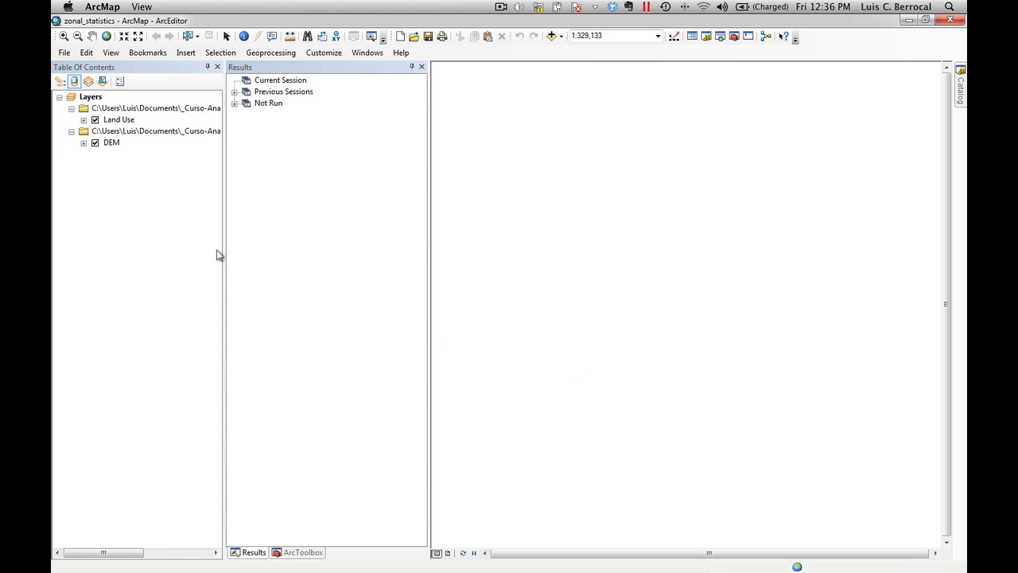
List layers by drawing order and expand the Land Use and DEM legends
{"action": "left_click", "coordinate": [62, 82]}
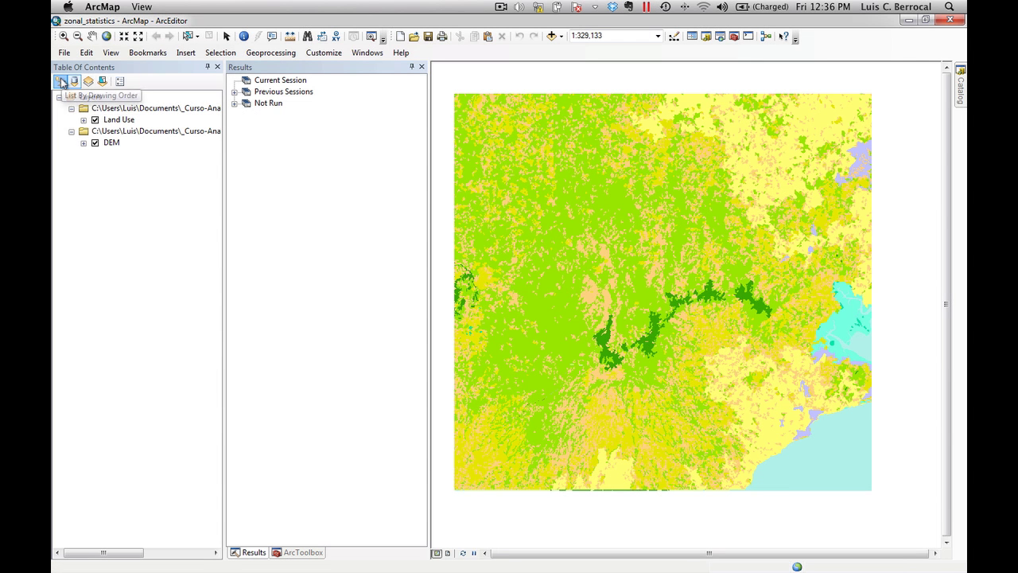
{"action": "left_click", "coordinate": [71, 109]}
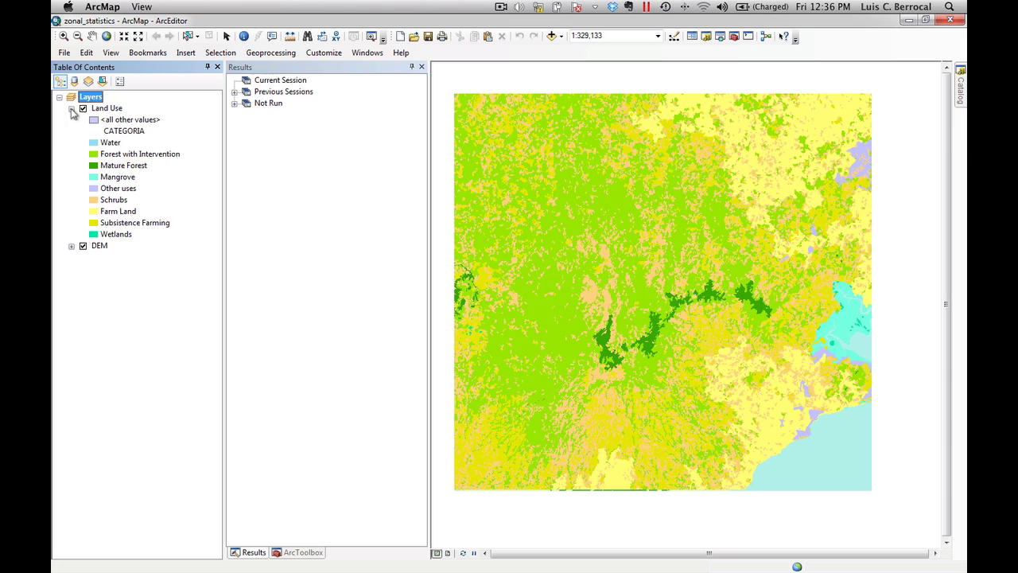
{"action": "left_click", "coordinate": [71, 247]}
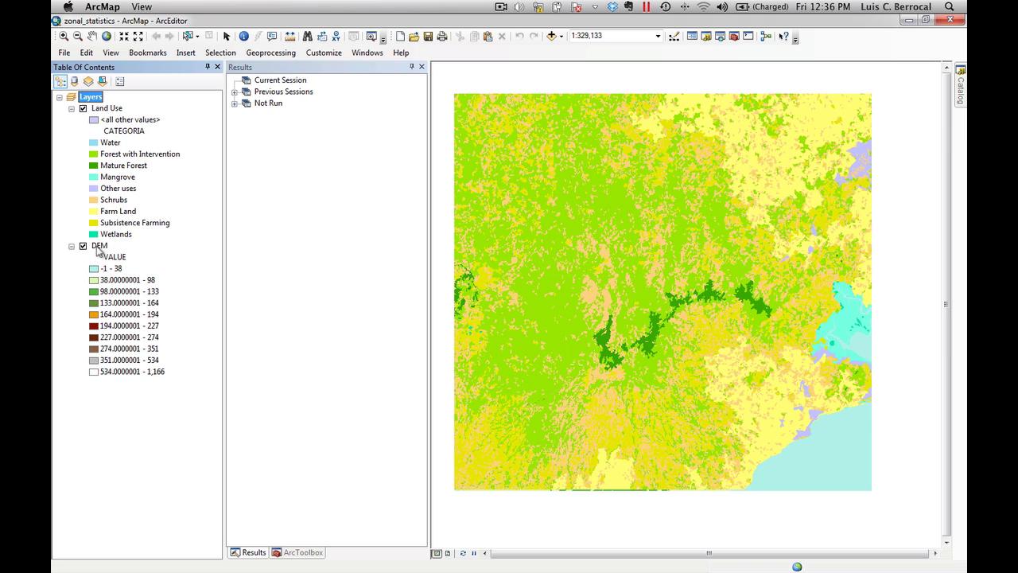
Open Spatial Analyst > Zonal > Zonal Statistics as Table from ArcToolbox
{"action": "left_click", "coordinate": [303, 552]}
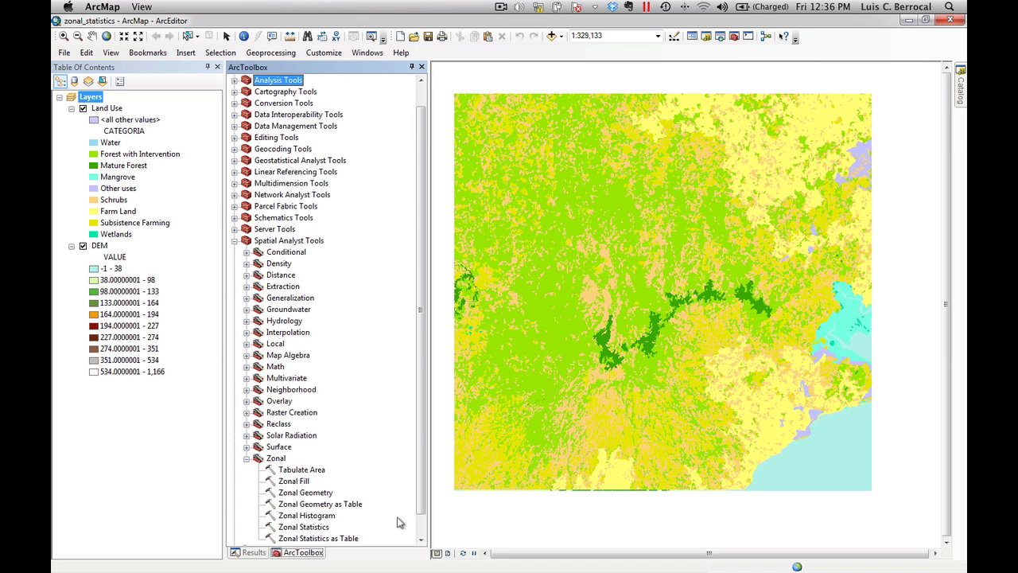
{"action": "scroll", "coordinate": [390, 408], "scroll_direction": "down", "scroll_amount": 2}
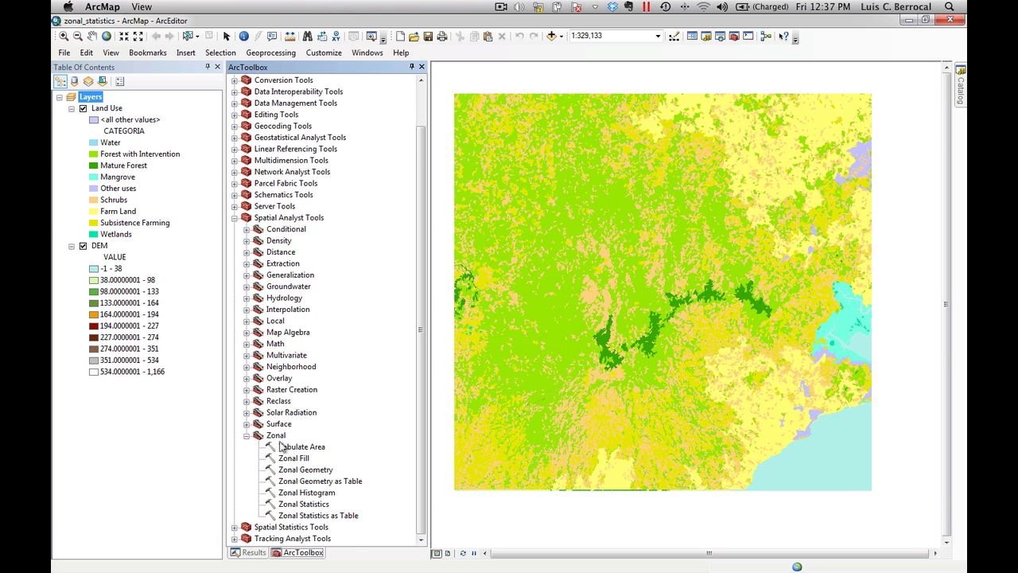
{"action": "left_click", "coordinate": [312, 517]}
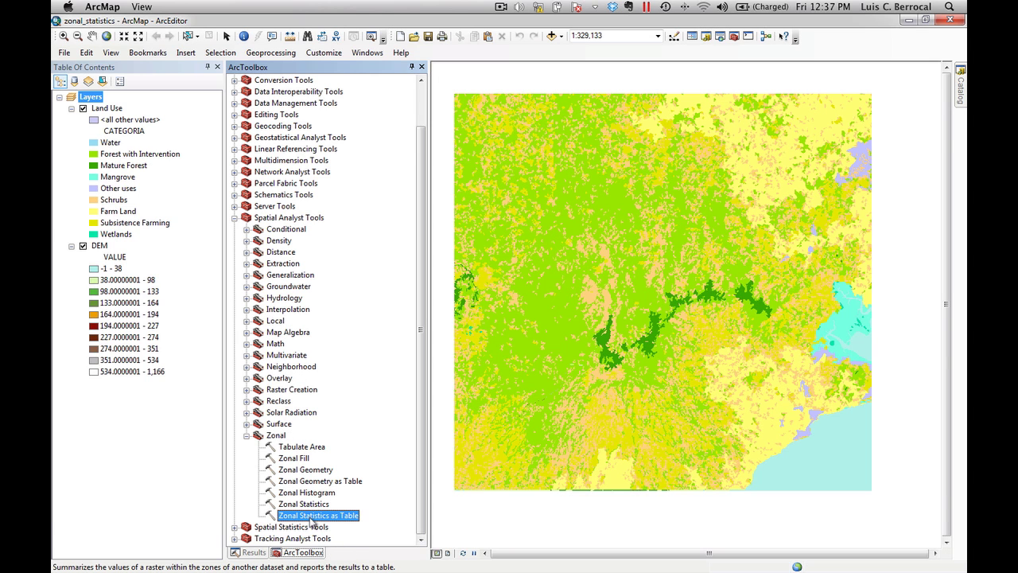
{"action": "double_click", "coordinate": [332, 519]}
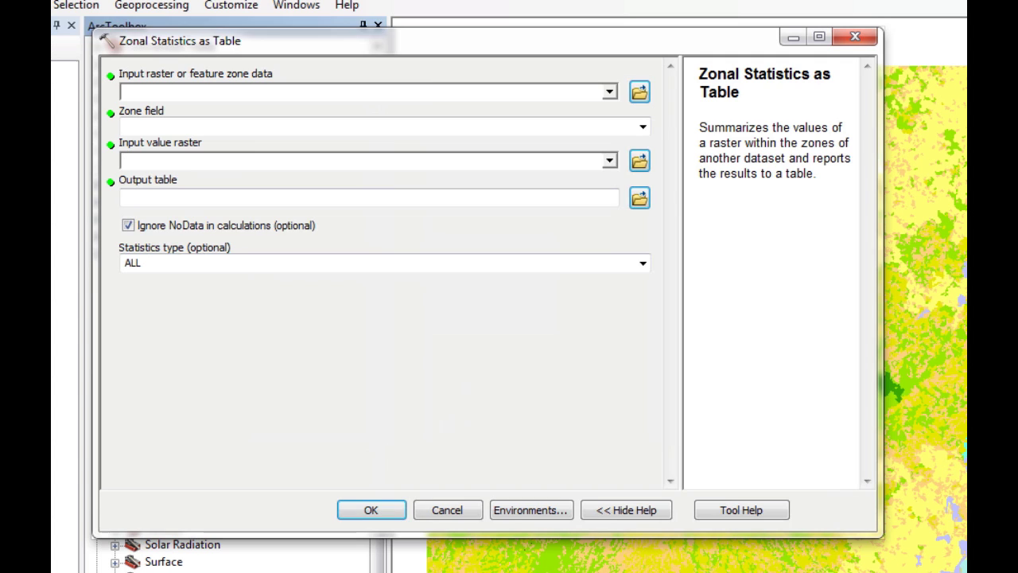
Set Land Use zones by CATEGORY, DEM as value raster, and output table zone_stats_data
{"action": "left_click", "coordinate": [615, 94]}
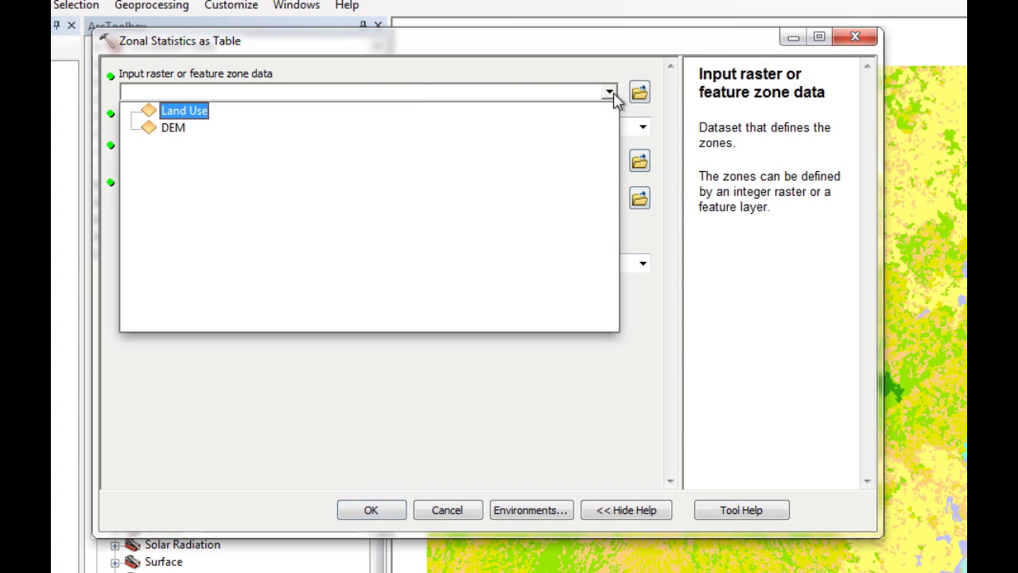
{"action": "left_click", "coordinate": [196, 111]}
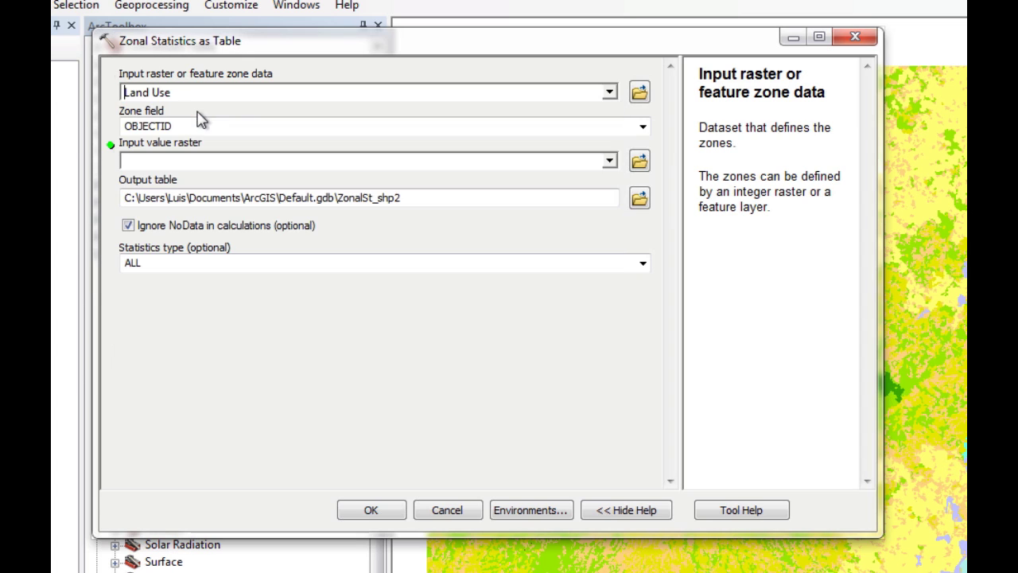
{"action": "left_click", "coordinate": [643, 126]}
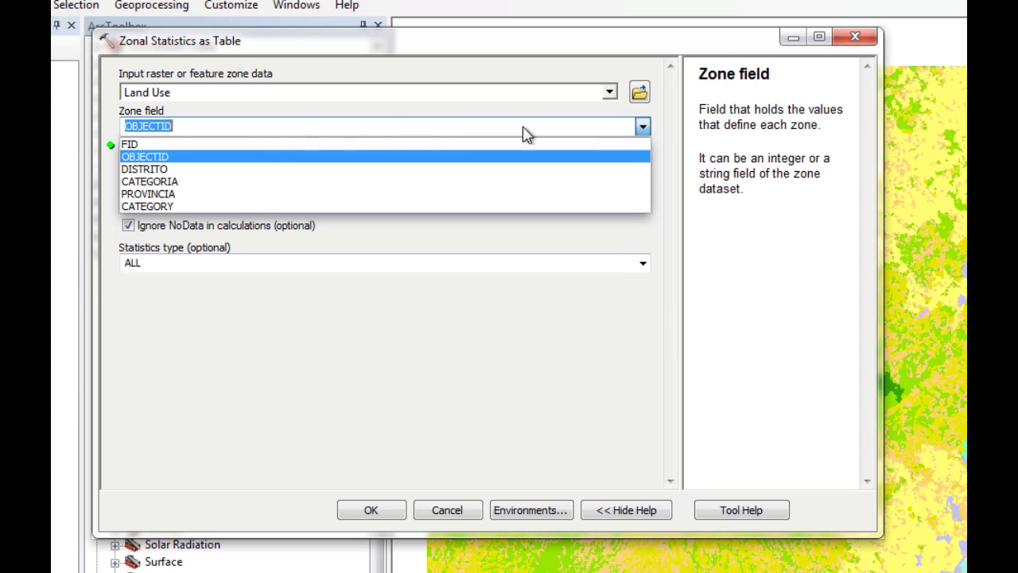
{"action": "left_click", "coordinate": [240, 208]}
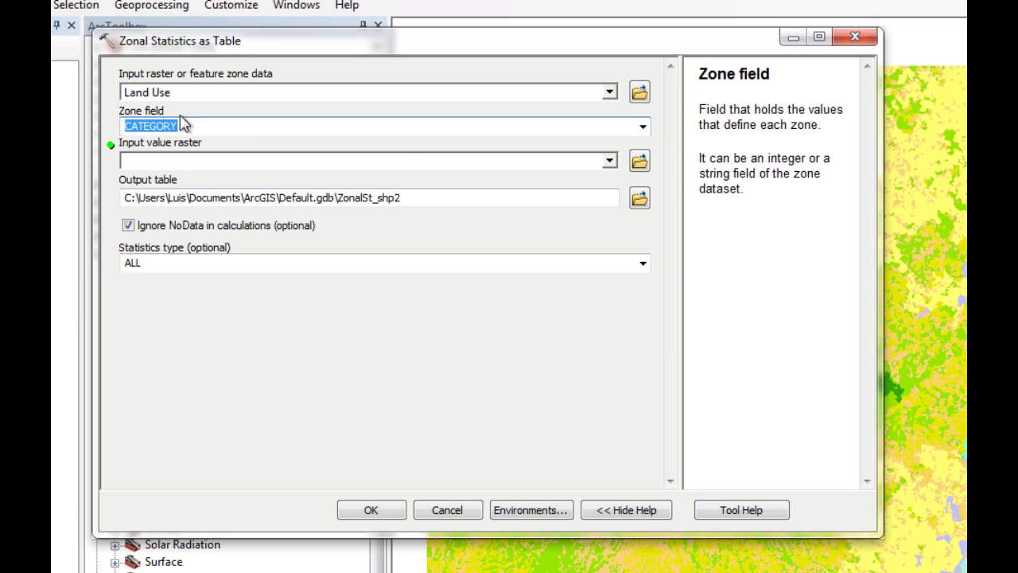
{"action": "left_click", "coordinate": [610, 160]}
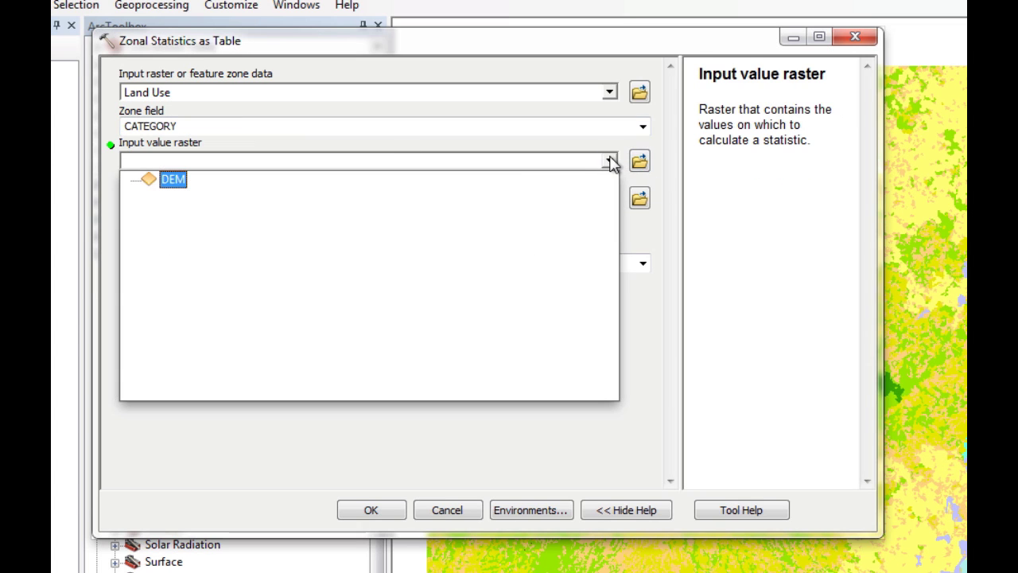
{"action": "left_click", "coordinate": [172, 180]}
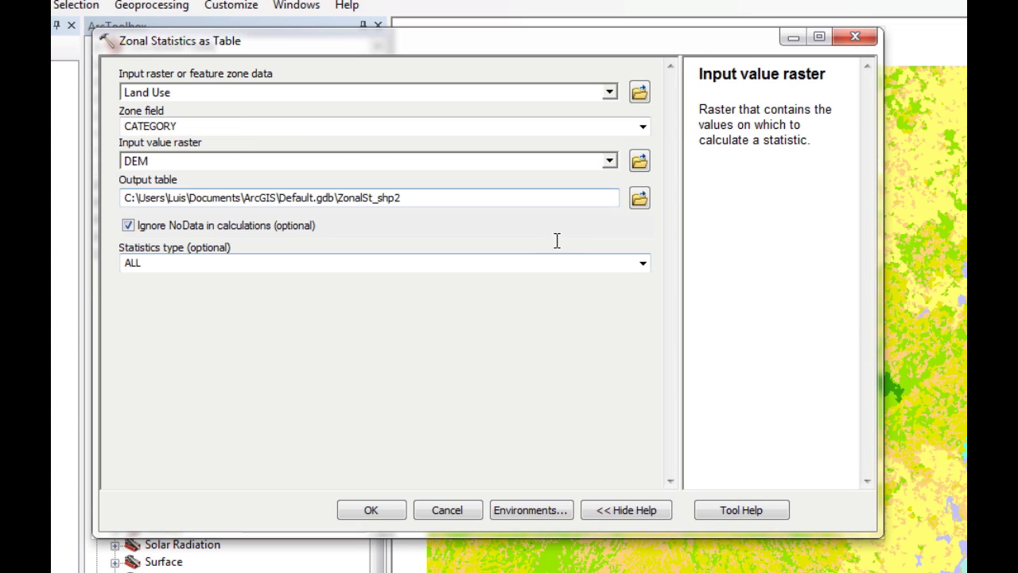
{"action": "left_click", "coordinate": [640, 198]}
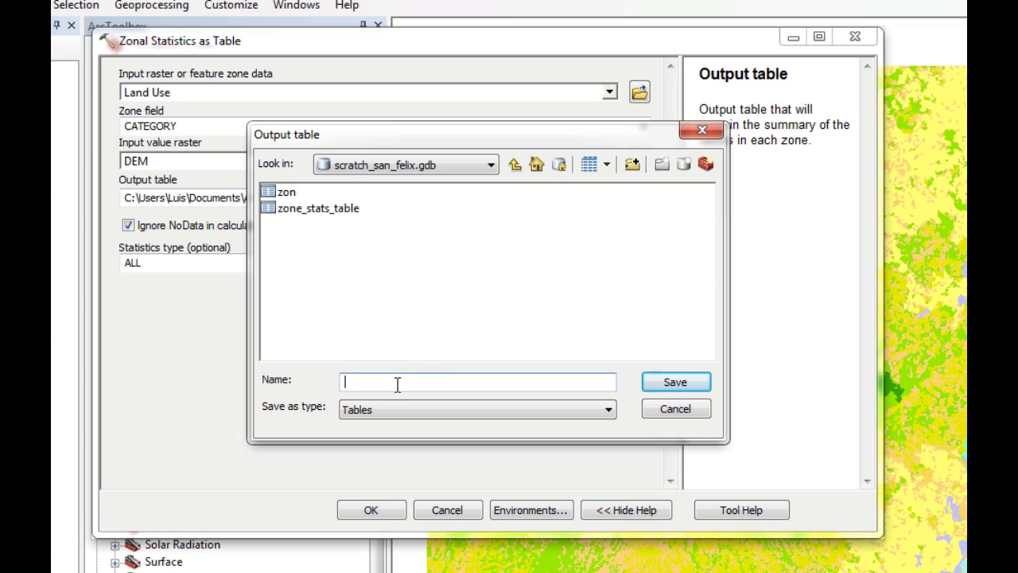
{"action": "type", "text": "zone_stats_data"}
{"action": "left_click", "coordinate": [673, 385]}
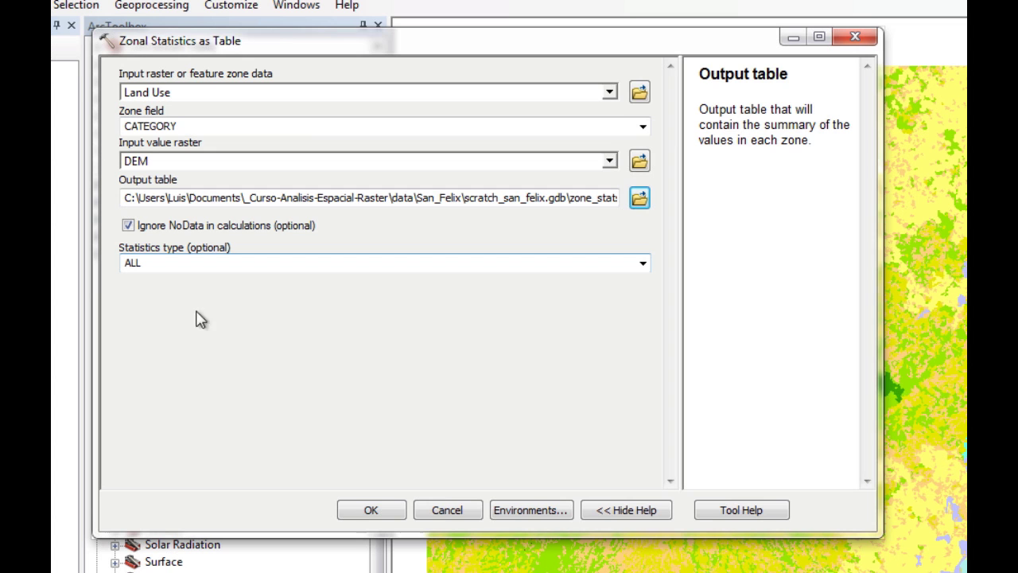
Run Zonal Statistics as Table and open the zone_stats_data attribute table
{"action": "left_click", "coordinate": [372, 510]}
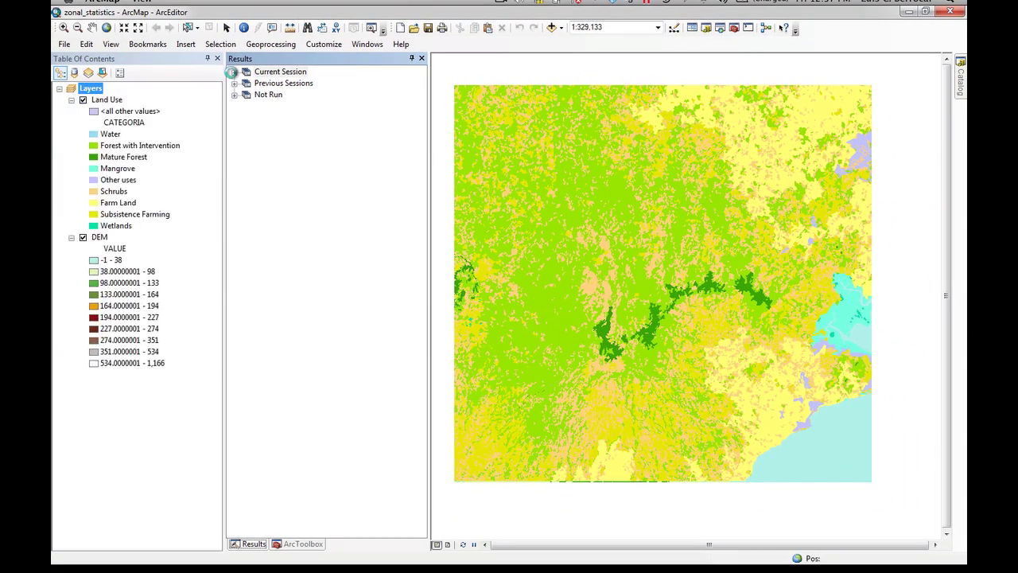
{"action": "left_click", "coordinate": [234, 71]}
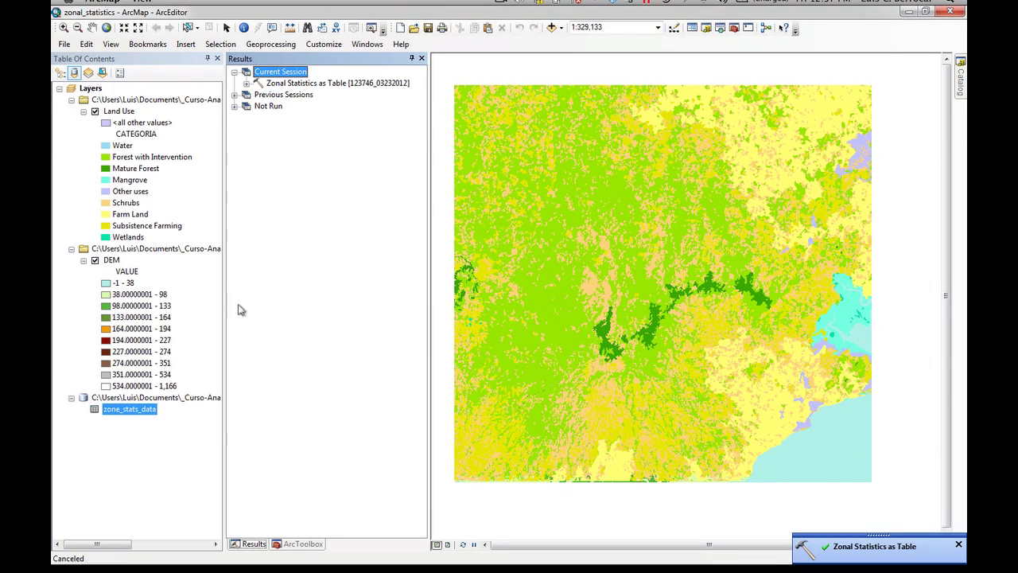
{"action": "right_click", "coordinate": [132, 414]}
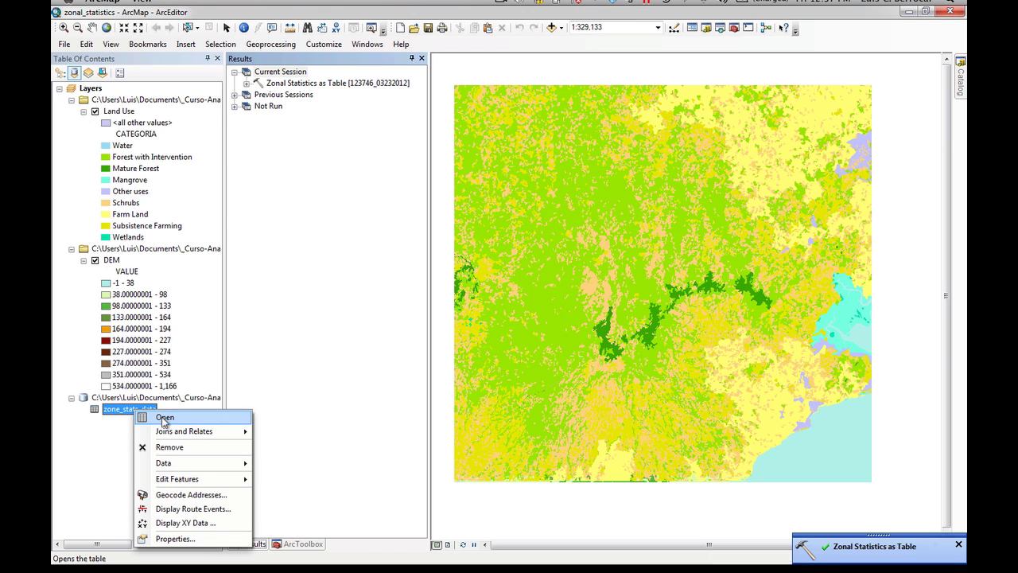
{"action": "left_click", "coordinate": [162, 419]}
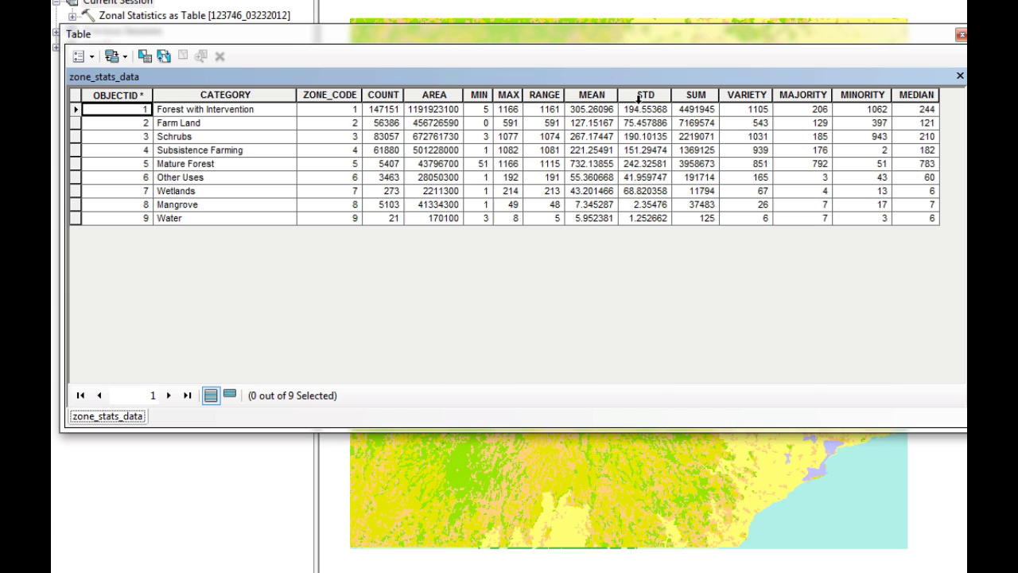
Export zone_stats_data as text file zone_stats_data.csv without adding it to the map
{"action": "left_click", "coordinate": [962, 36]}
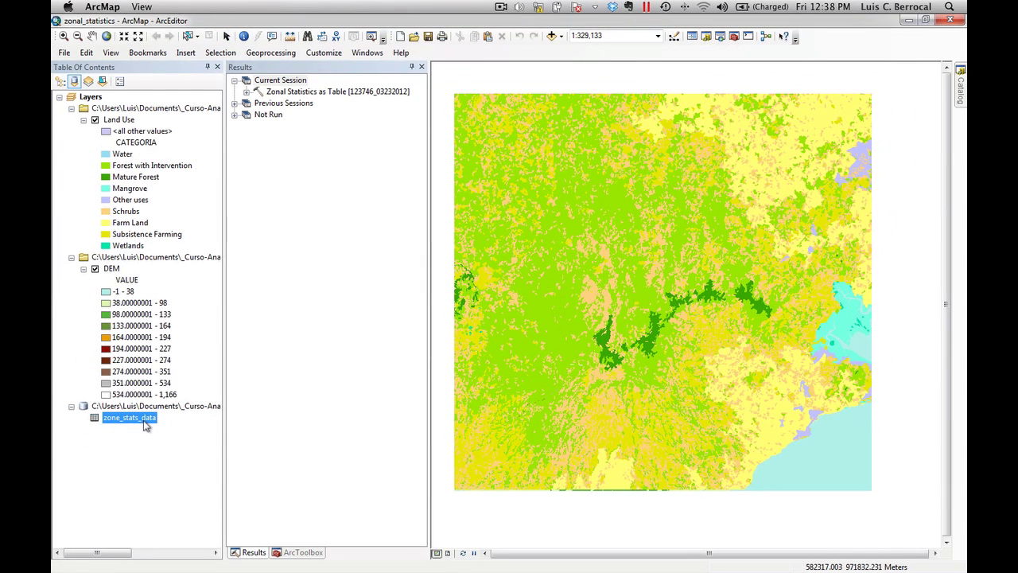
{"action": "right_click", "coordinate": [144, 425]}
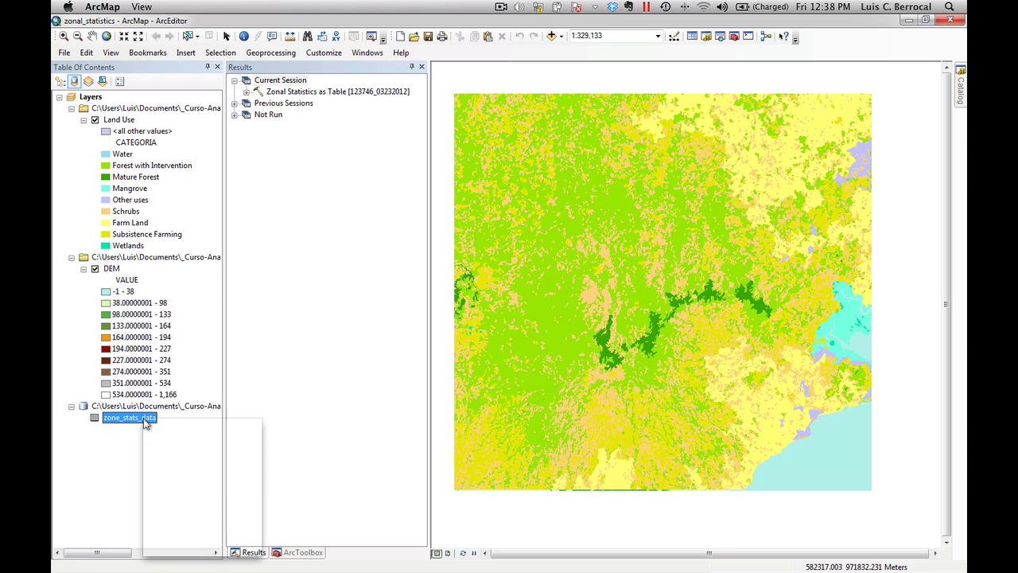
{"action": "mouse_move", "coordinate": [205, 483]}
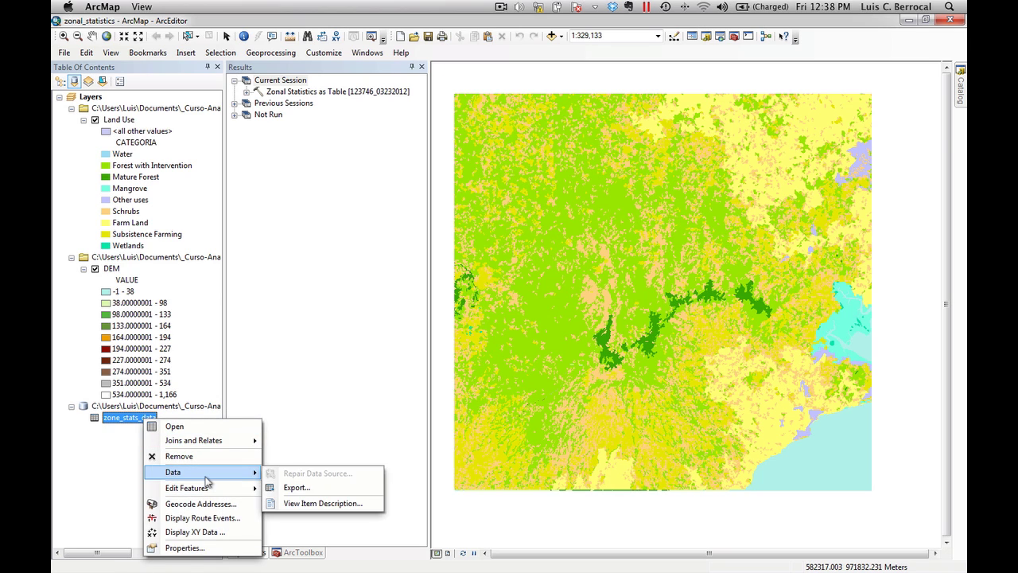
{"action": "left_click", "coordinate": [293, 490]}
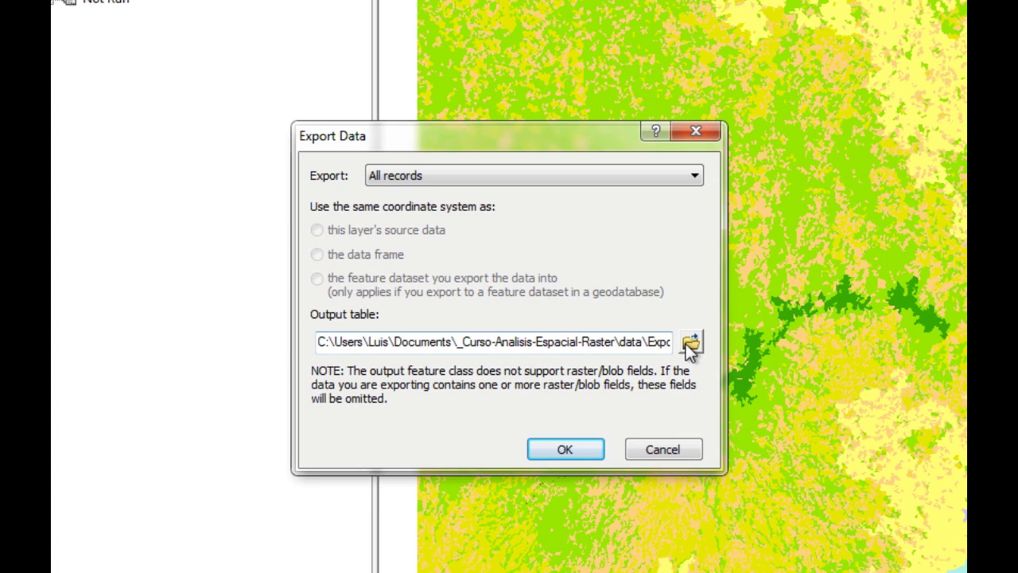
{"action": "left_click", "coordinate": [690, 342]}
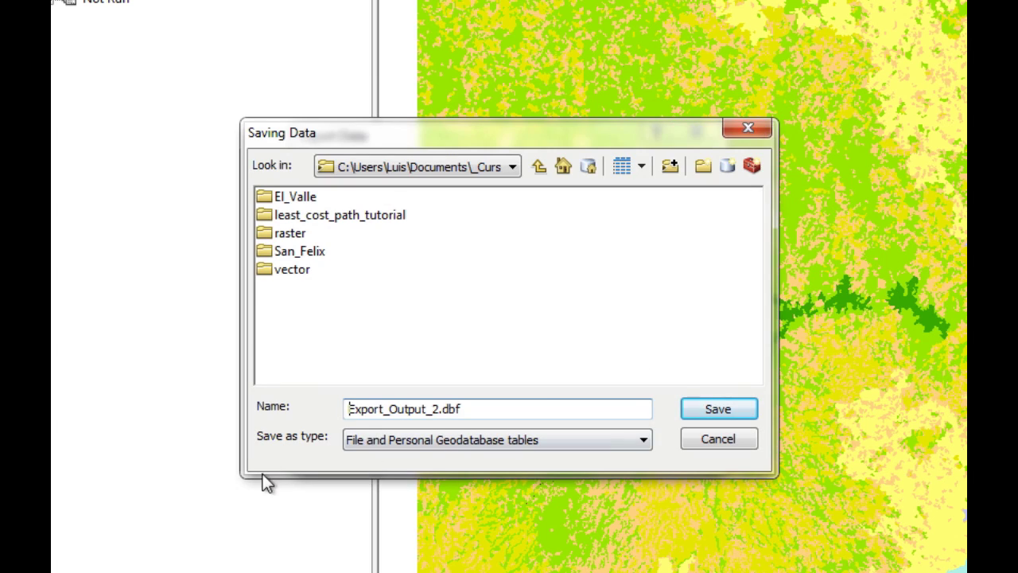
{"action": "left_click", "coordinate": [541, 437]}
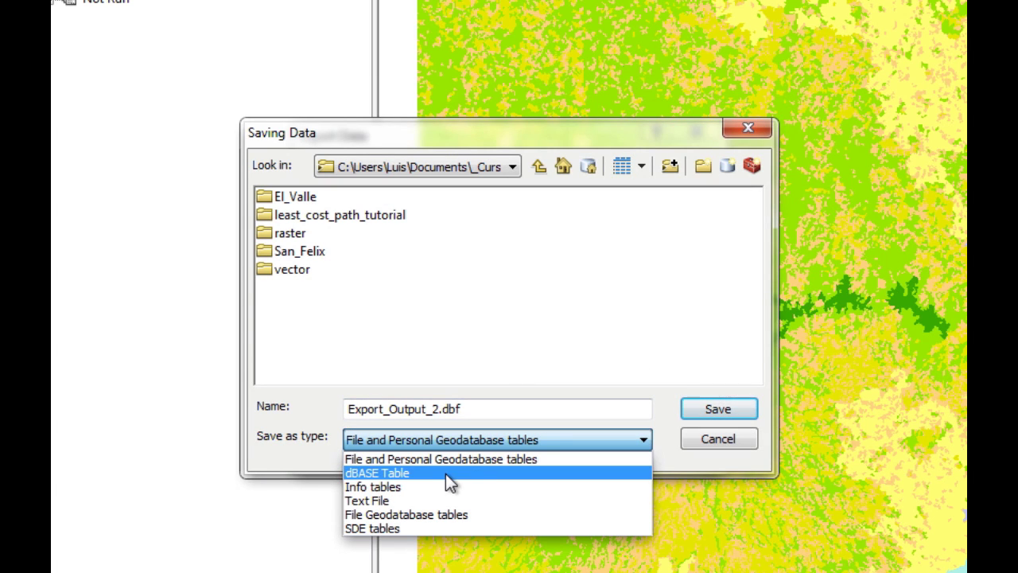
{"action": "left_click", "coordinate": [430, 500]}
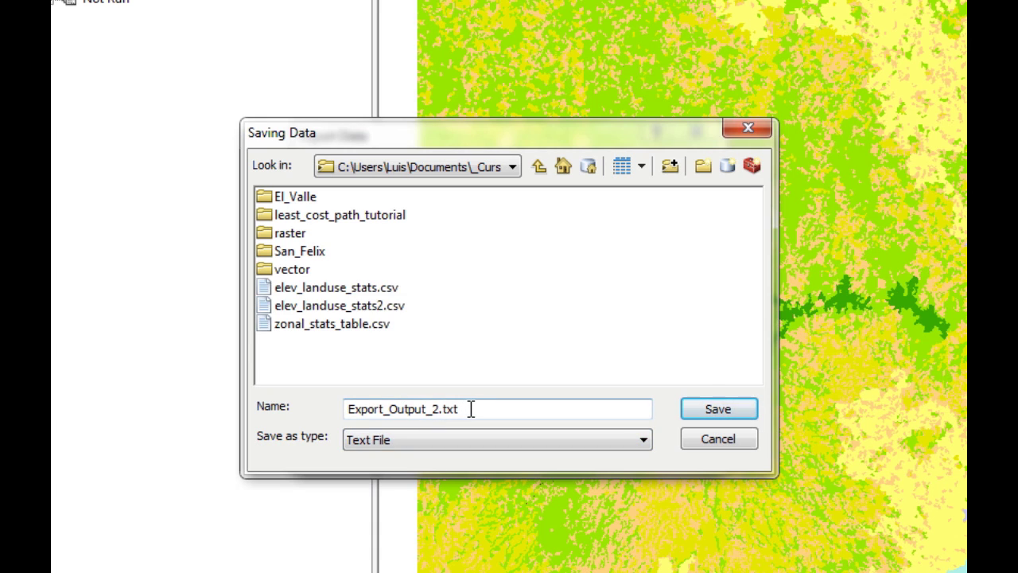
{"action": "left_click_drag", "start_coordinate": [464, 409], "coordinate": [263, 379]}
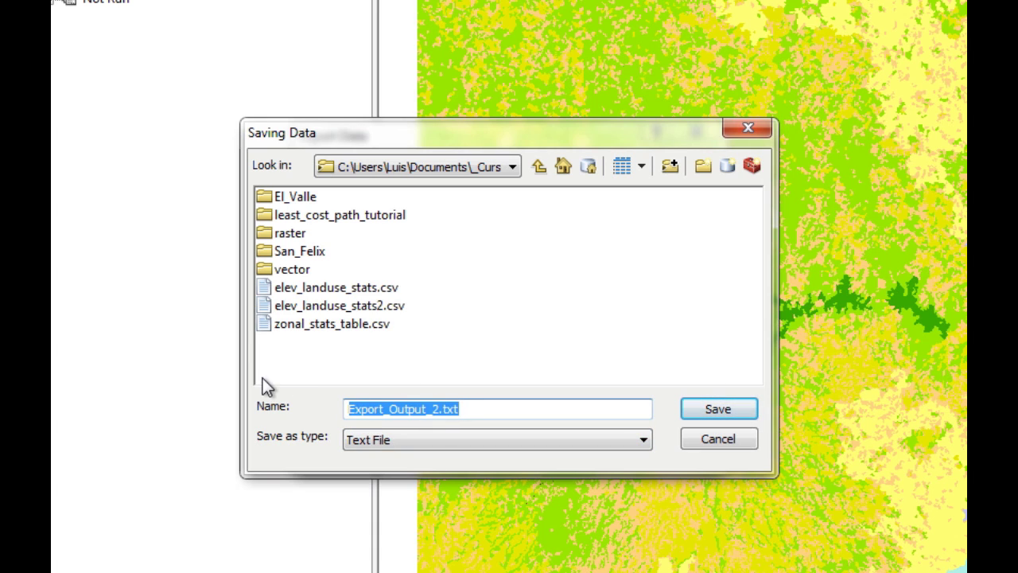
{"action": "type", "text": "zone"}
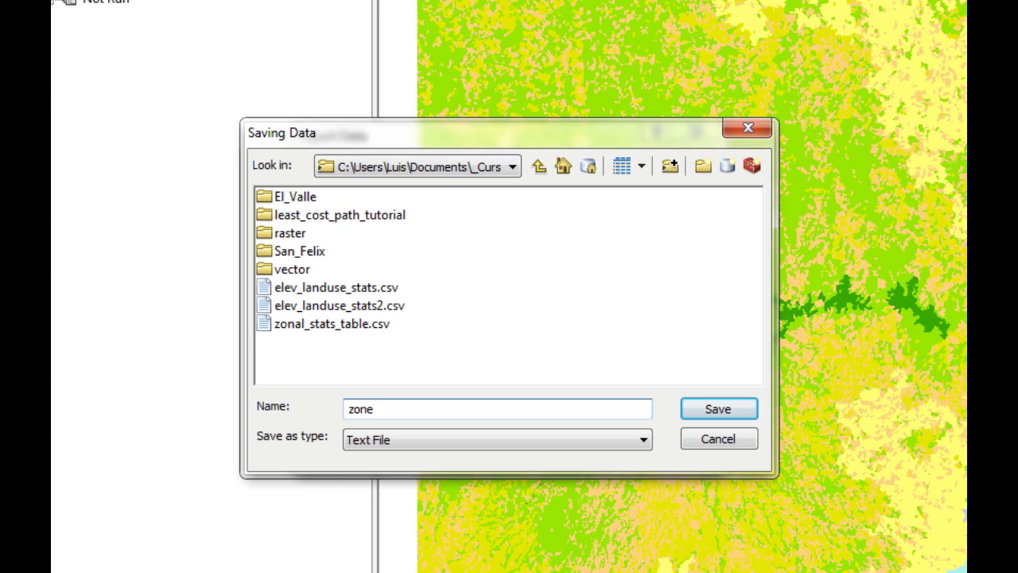
{"action": "type", "text": "_stats_data.c"}
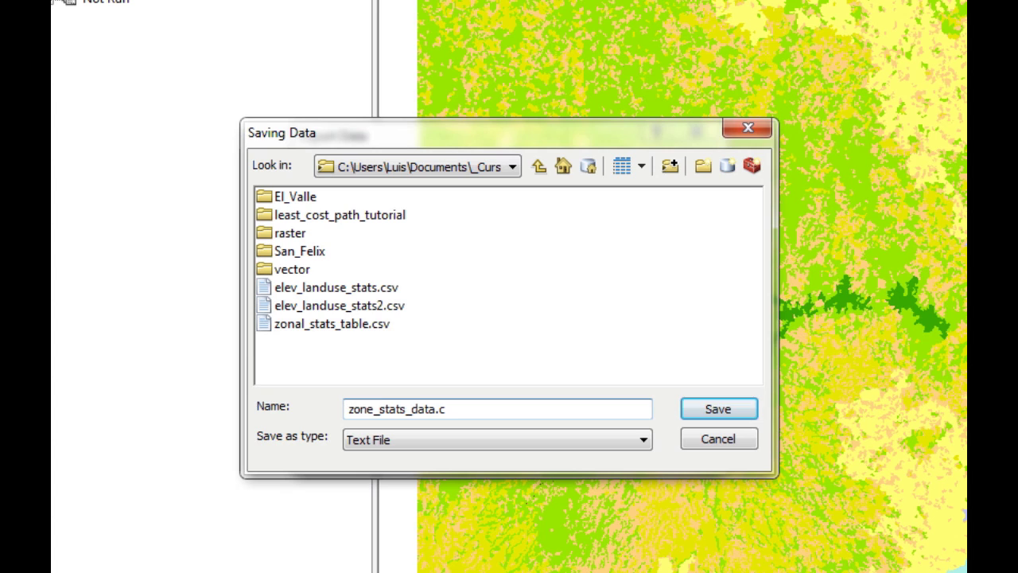
{"action": "type", "text": "sv"}
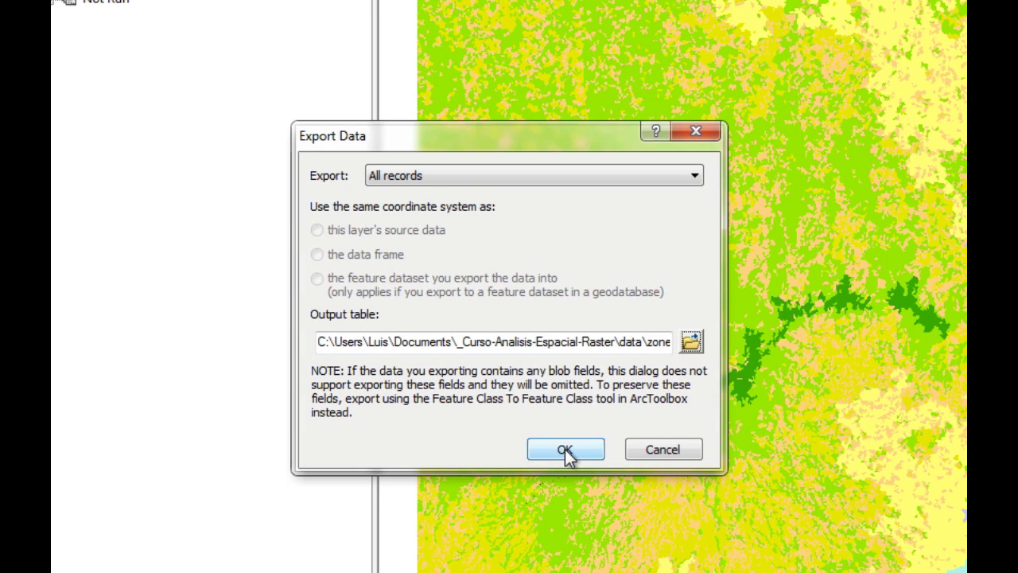
{"action": "left_click", "coordinate": [565, 450]}
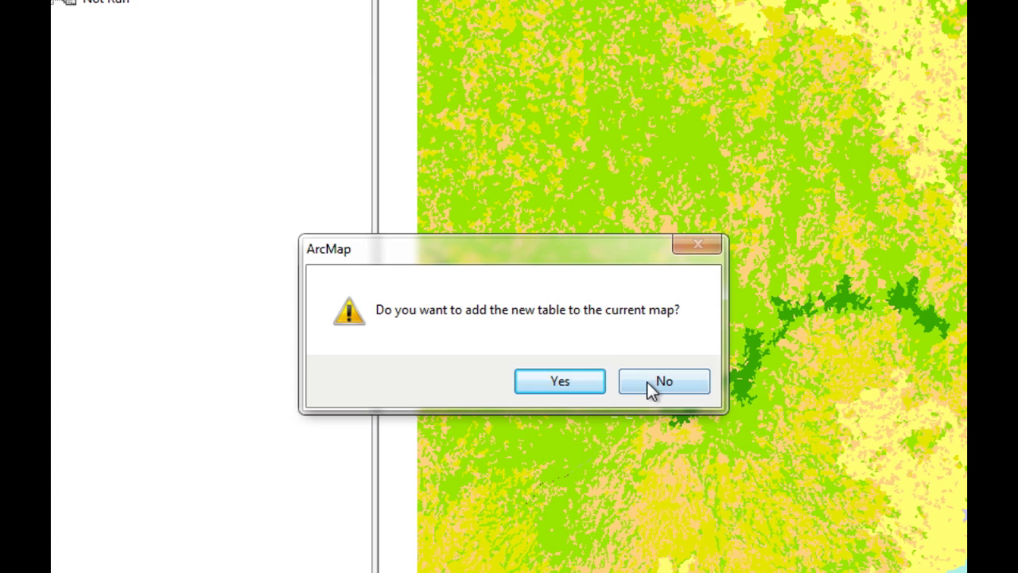
{"action": "left_click", "coordinate": [650, 382]}
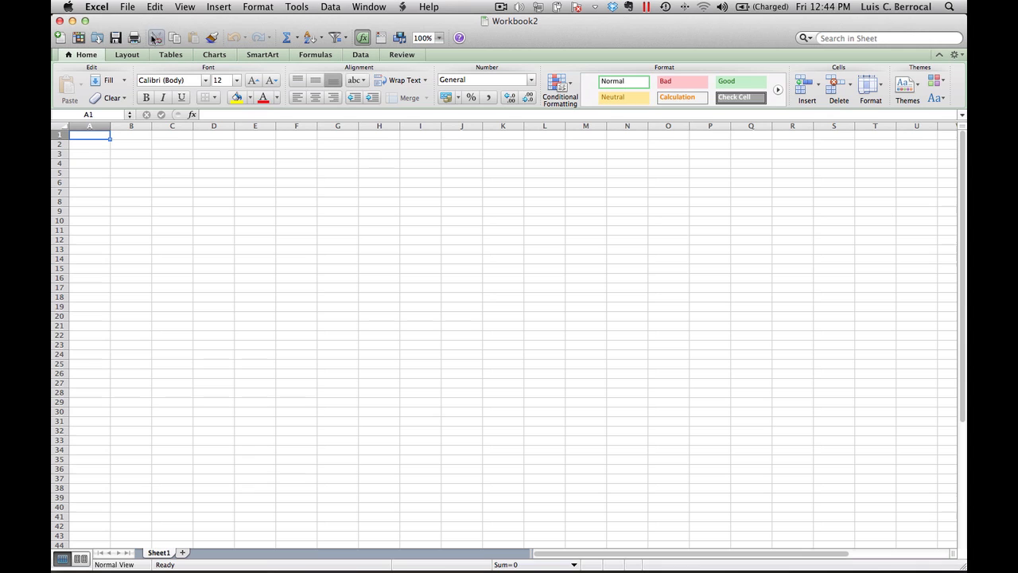
Import zone_stats_data.csv as comma-delimited data into Sheet1 starting at $A$1
{"action": "left_click", "coordinate": [128, 8]}
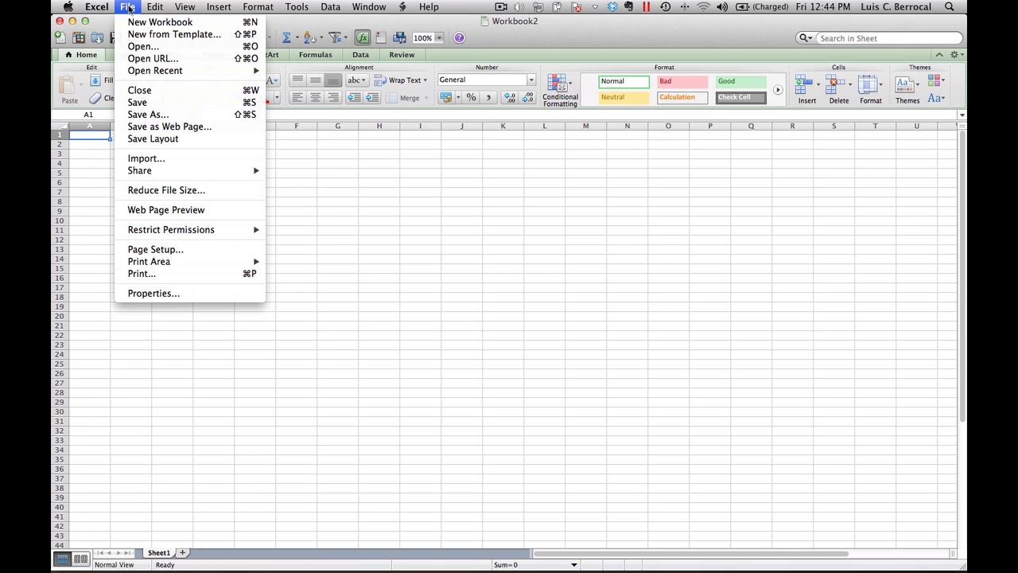
{"action": "left_click", "coordinate": [169, 161]}
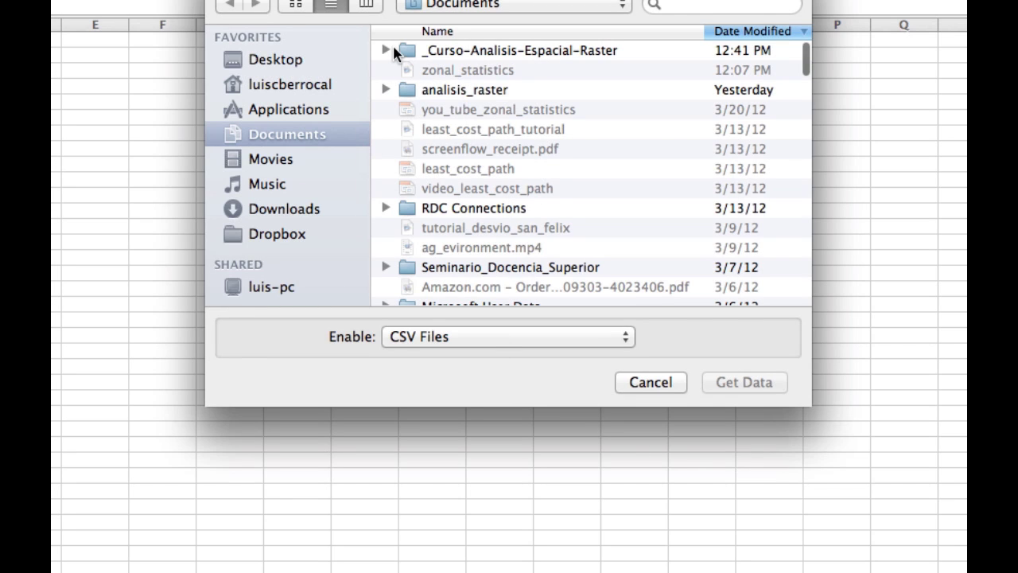
{"action": "double_click", "coordinate": [396, 50]}
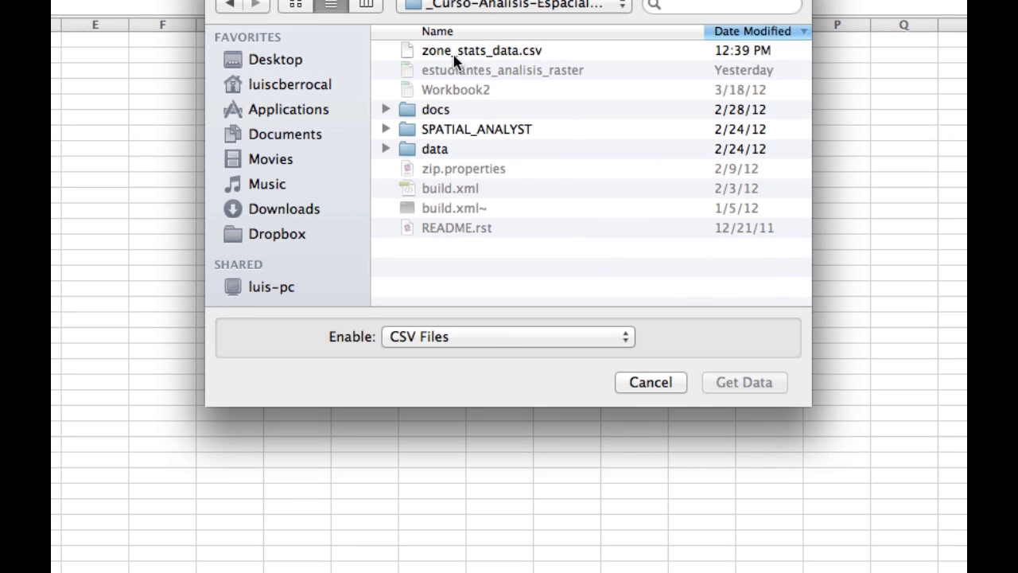
{"action": "left_click", "coordinate": [455, 56]}
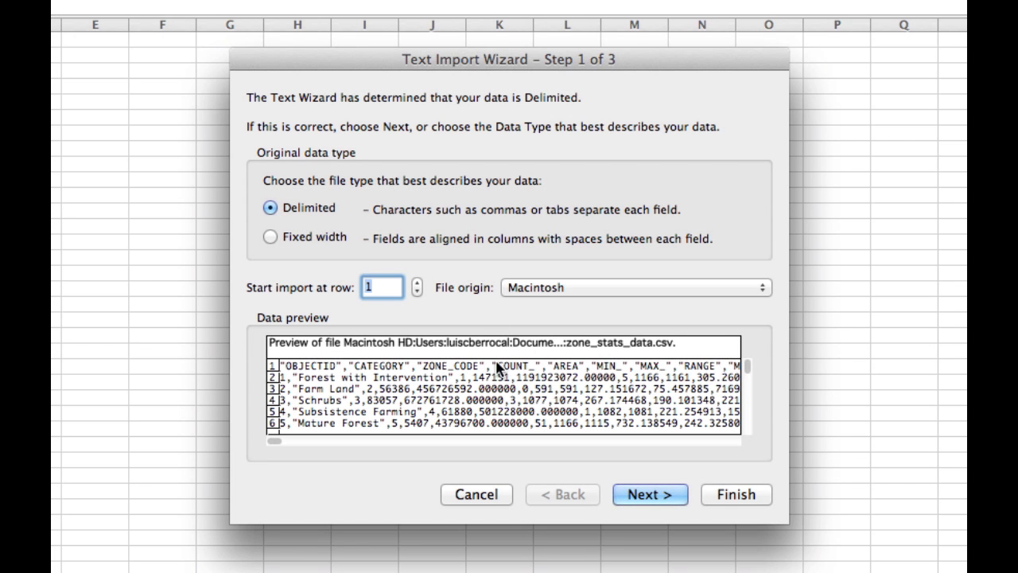
{"action": "left_click", "coordinate": [652, 495]}
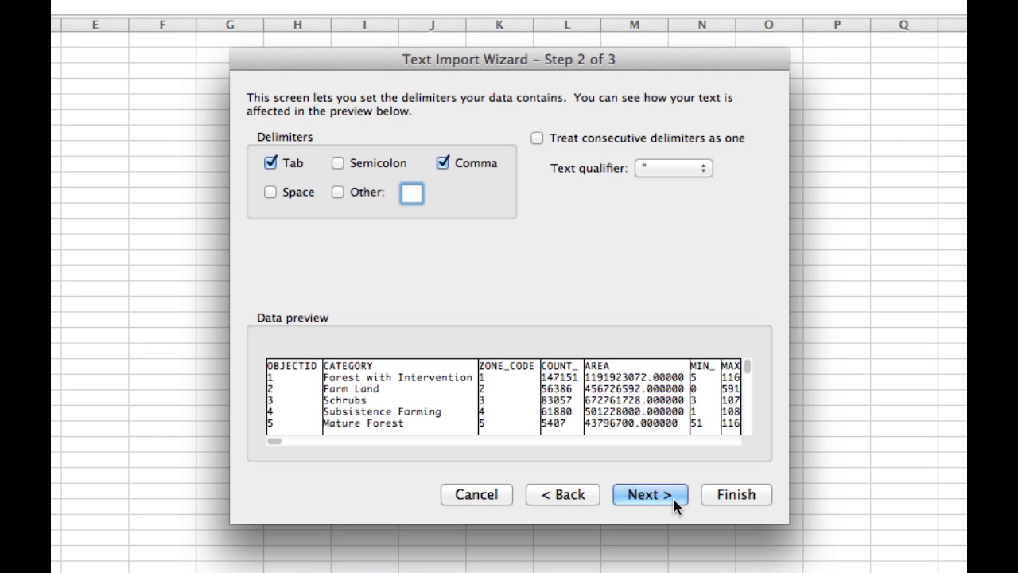
{"action": "left_click", "coordinate": [735, 496]}
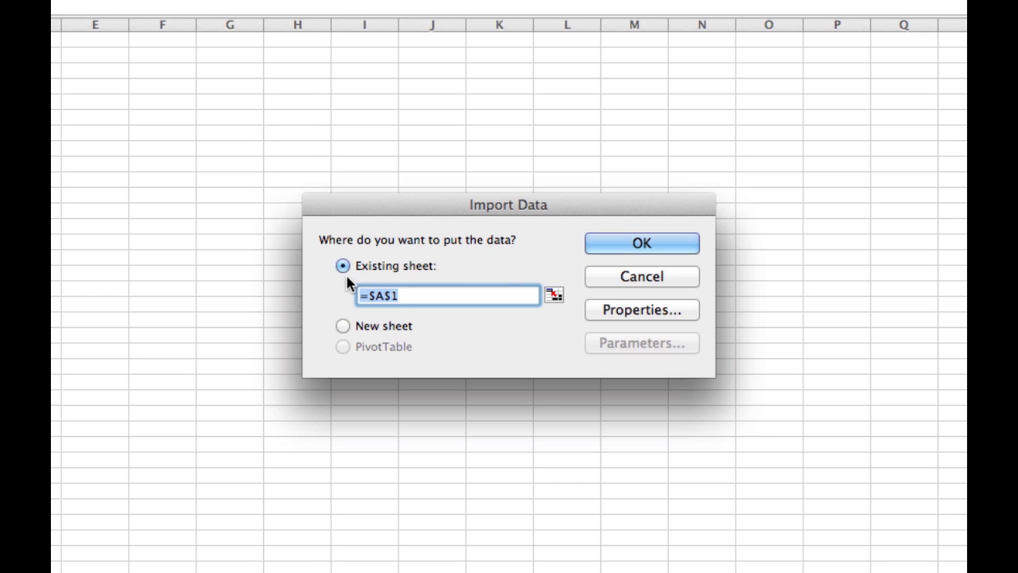
{"action": "left_click", "coordinate": [637, 247]}
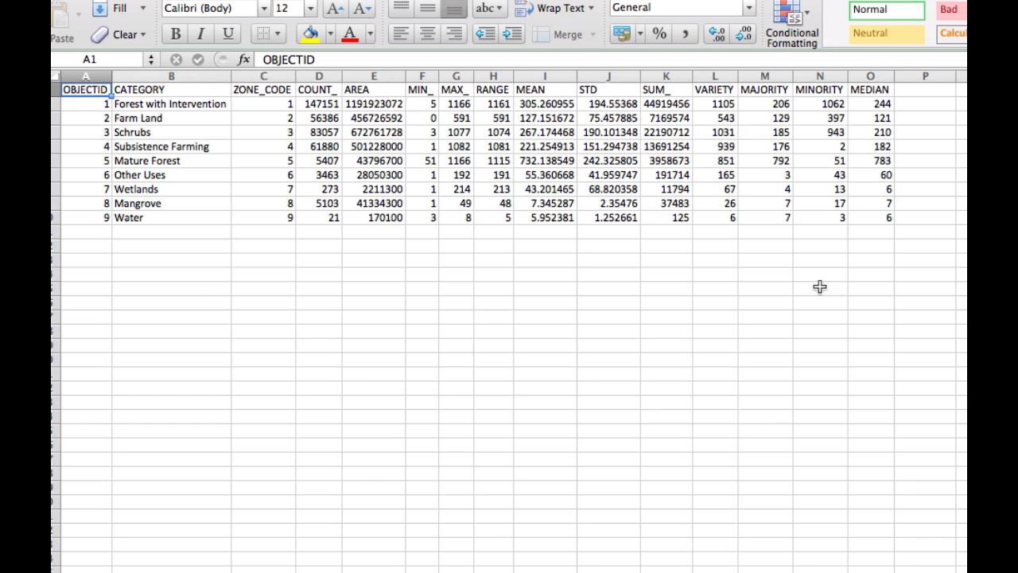
{"action": "left_click", "coordinate": [671, 89]}
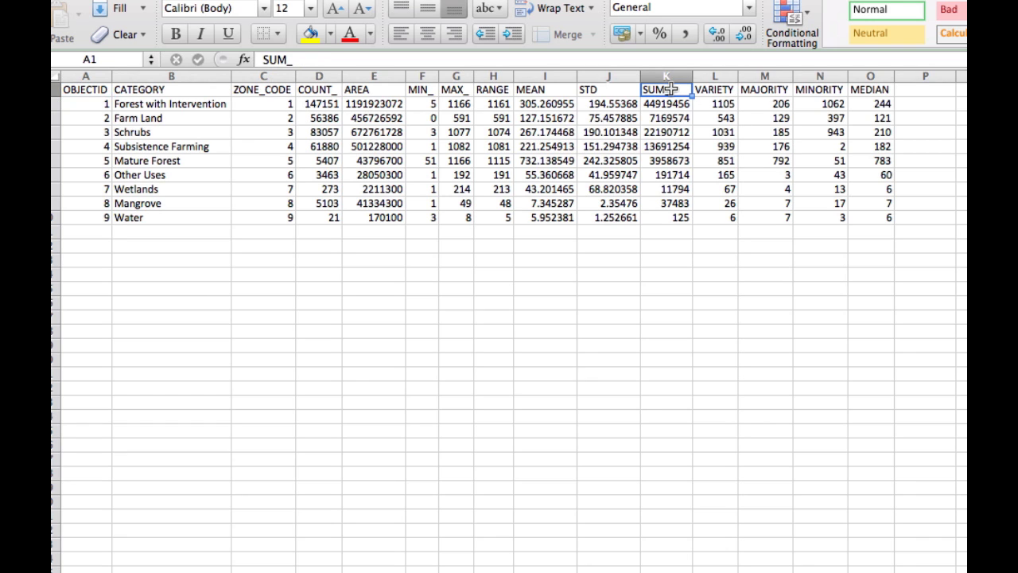
Delete the SUM_ through MEDIAN columns and head column K as 196SIGMA
{"action": "left_click_drag", "start_coordinate": [671, 89], "coordinate": [871, 218]}
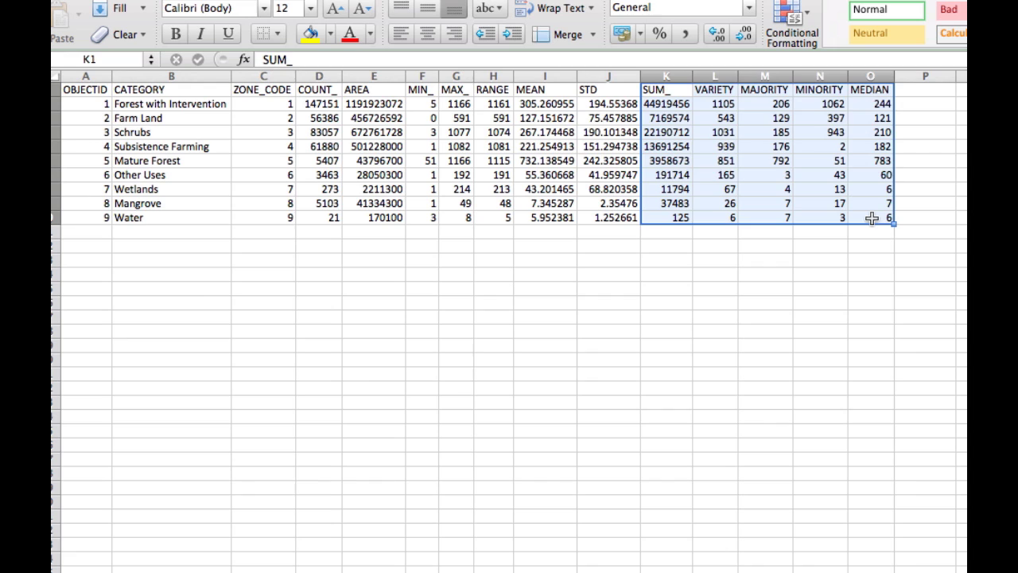
{"action": "key", "text": "Delete"}
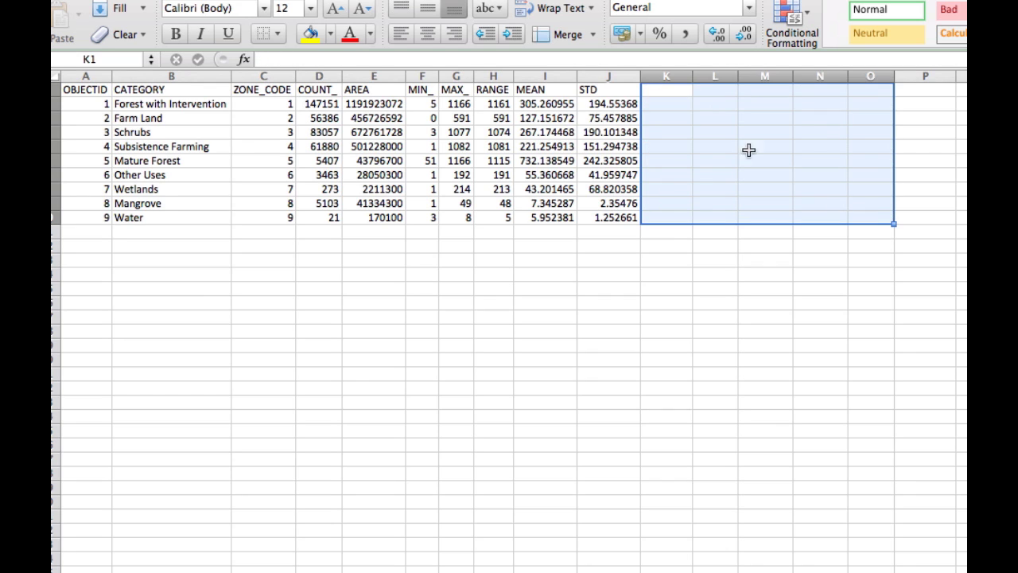
{"action": "left_click", "coordinate": [672, 91]}
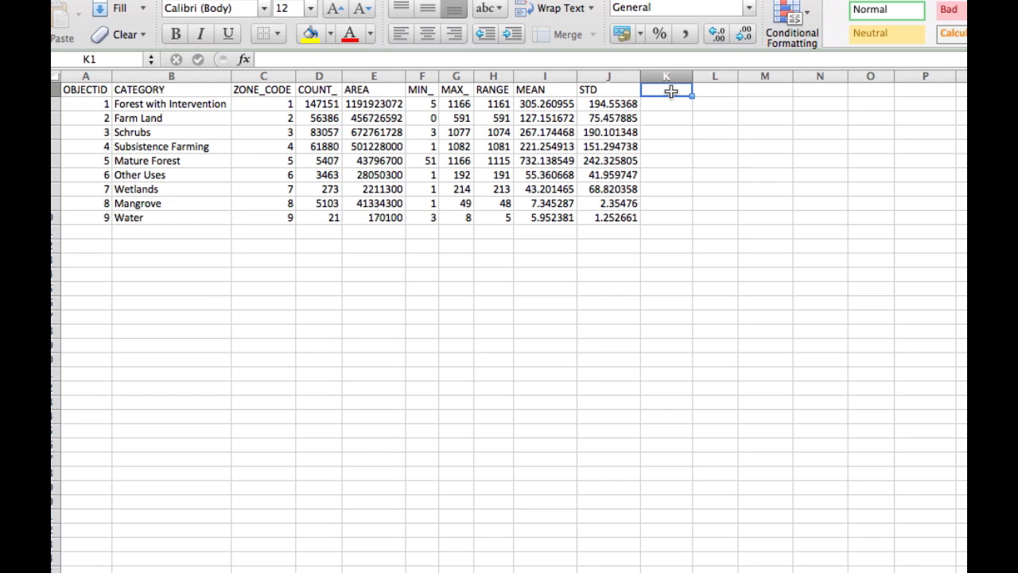
{"action": "type", "text": "196"}
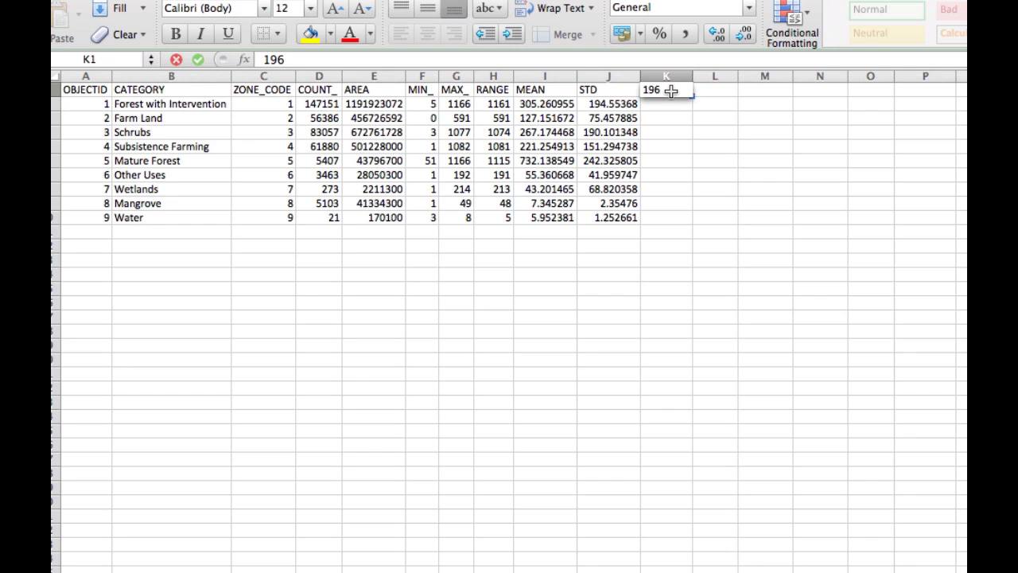
{"action": "type", "text": "SG"}
{"action": "key", "text": "BackSpace"}
{"action": "type", "text": "IGMA"}
{"action": "key", "text": "Return"}
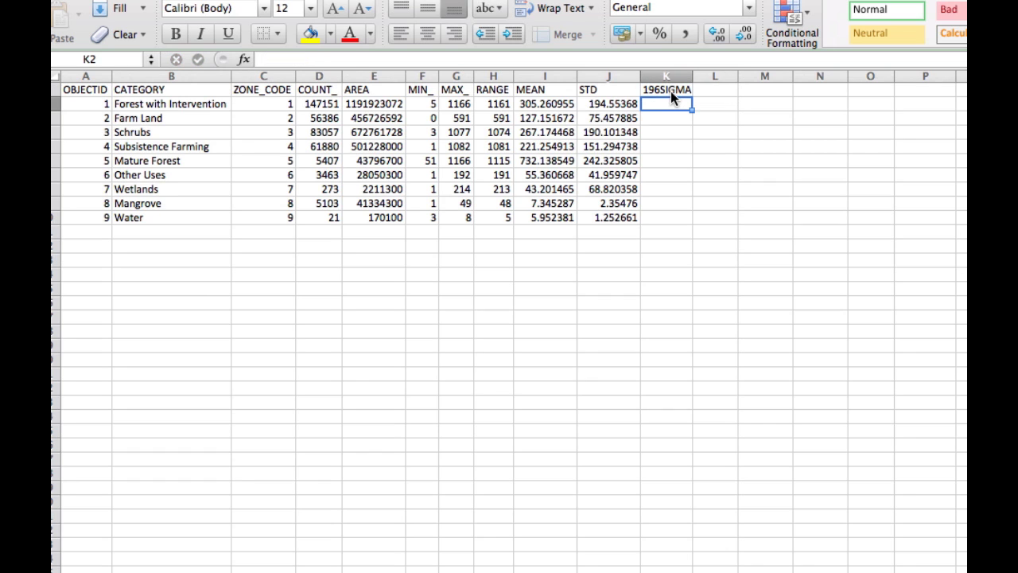
Enter =J2*1.96 in K2 and fill it down to K10
{"action": "type", "text": "="}
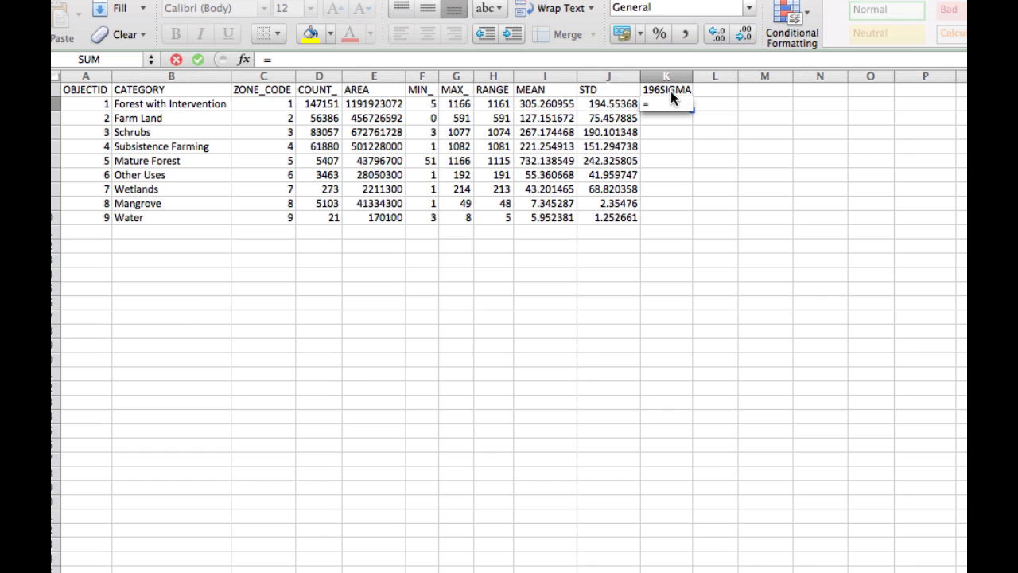
{"action": "key", "text": "Left"}
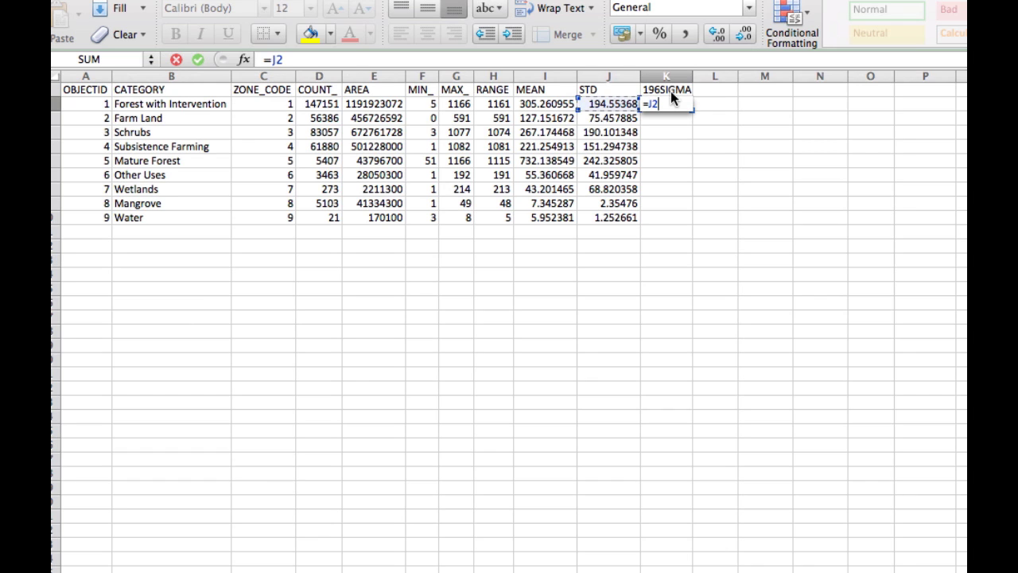
{"action": "type", "text": "*"}
{"action": "key", "text": "Return"}
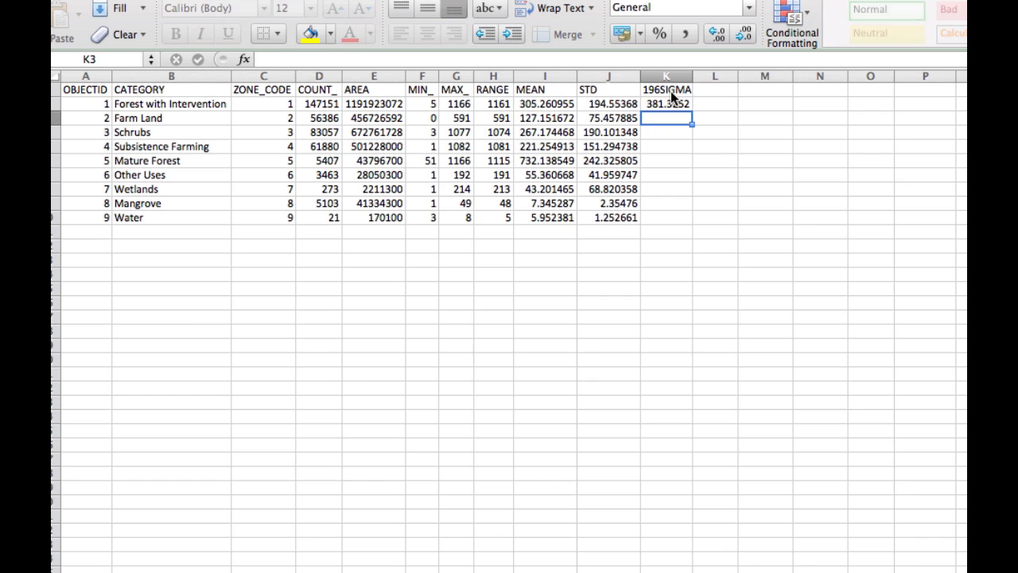
{"action": "left_click", "coordinate": [683, 109]}
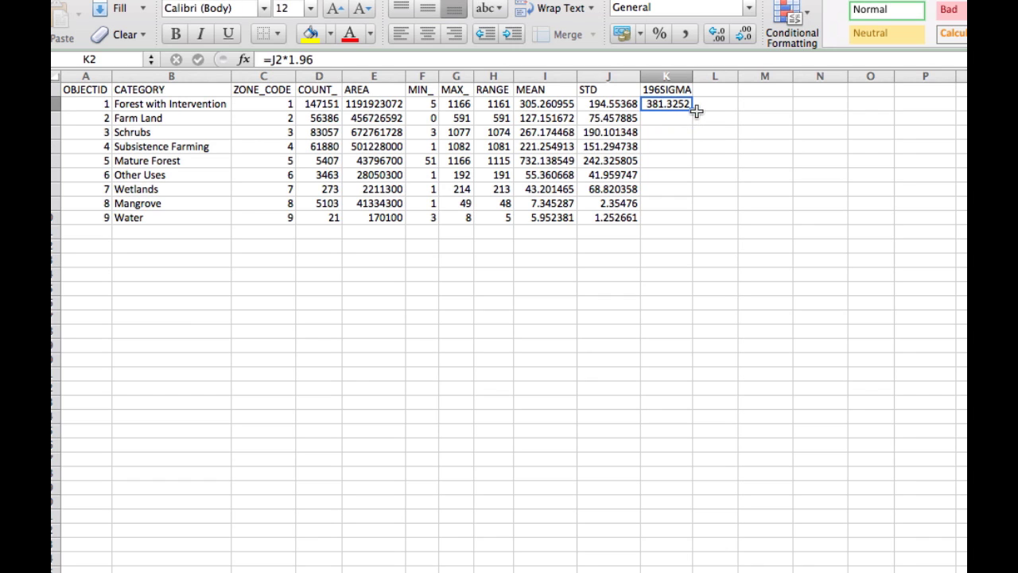
{"action": "left_click_drag", "start_coordinate": [696, 116], "coordinate": [693, 146]}
{"action": "left_click", "coordinate": [682, 105]}
{"action": "left_click_drag", "start_coordinate": [692, 110], "coordinate": [695, 223]}
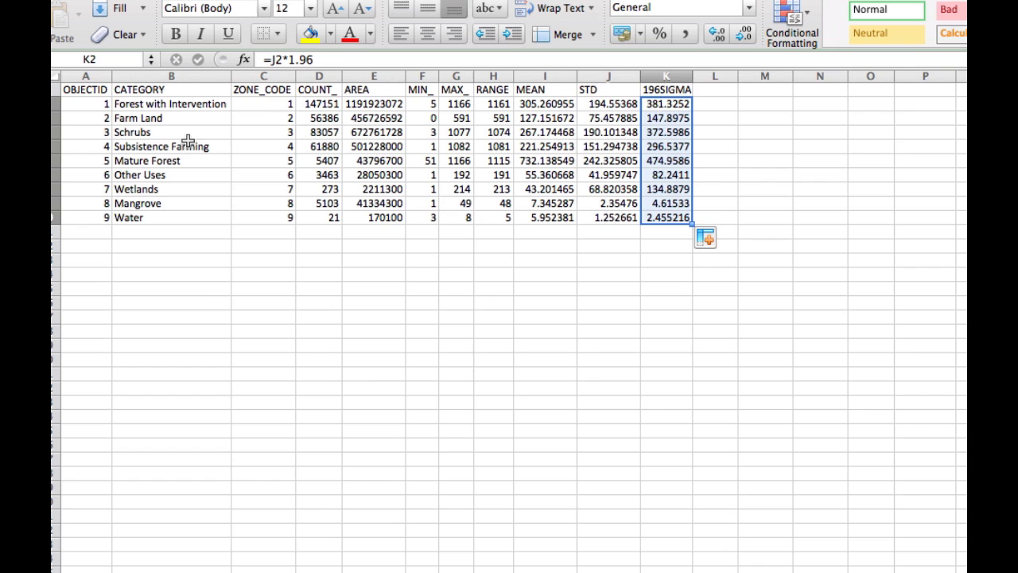
Insert a clustered column chart from CATEGORY B1:B10 and MEAN I1:I10
{"action": "left_click", "coordinate": [178, 90]}
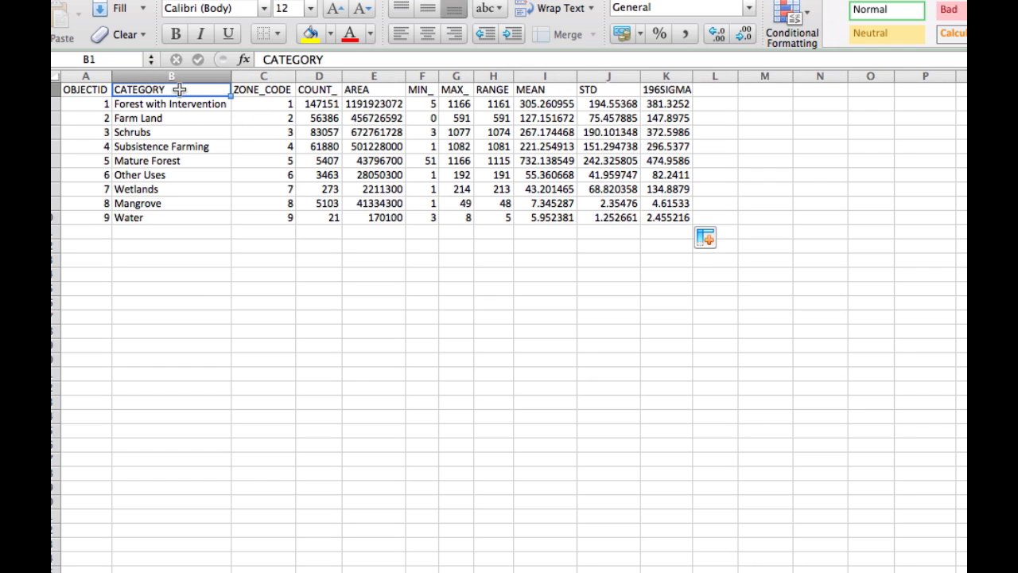
{"action": "left_click_drag", "start_coordinate": [180, 90], "coordinate": [175, 216]}
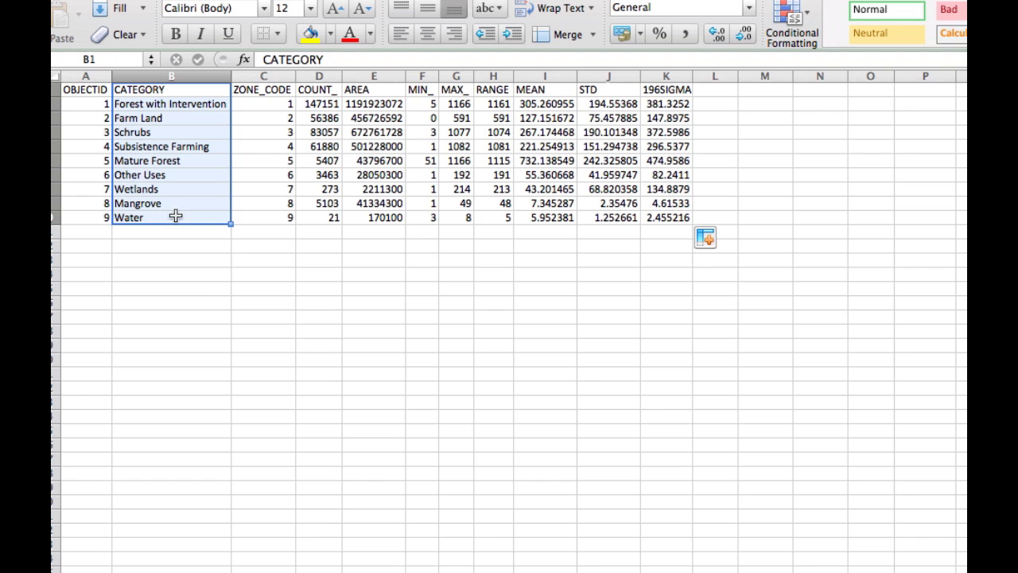
{"action": "left_click", "coordinate": [549, 88]}
{"action": "left_click_drag", "start_coordinate": [549, 89], "coordinate": [547, 105]}
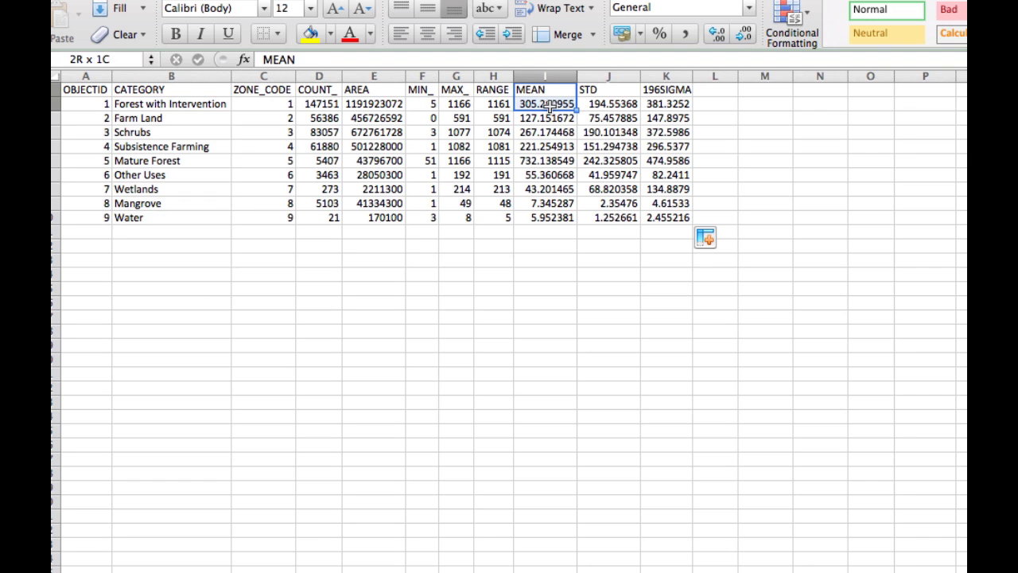
{"action": "left_click", "coordinate": [214, 87]}
{"action": "left_click_drag", "start_coordinate": [215, 88], "coordinate": [211, 223]}
{"action": "left_click_drag", "start_coordinate": [565, 89], "coordinate": [560, 220]}
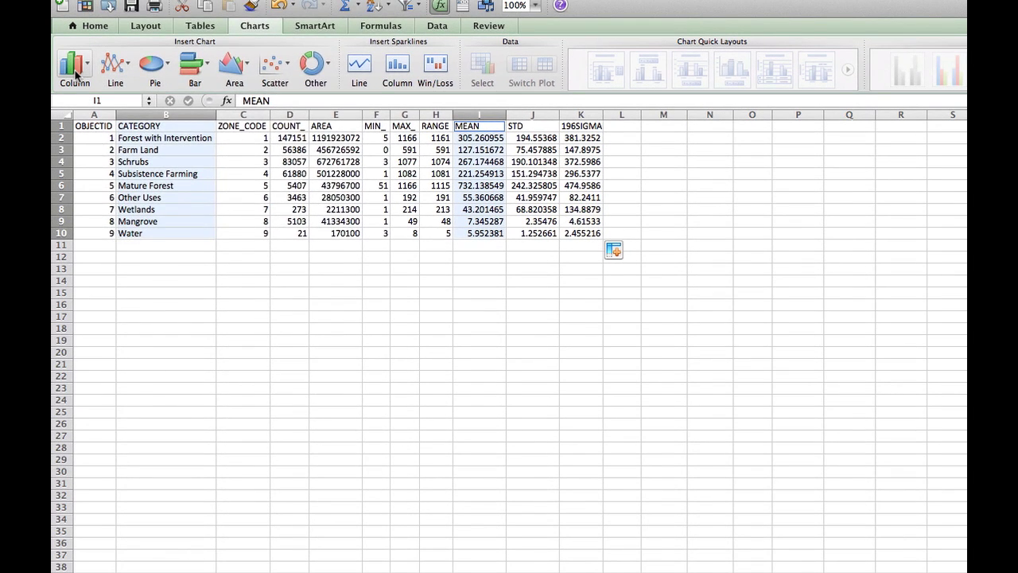
{"action": "left_click", "coordinate": [73, 70]}
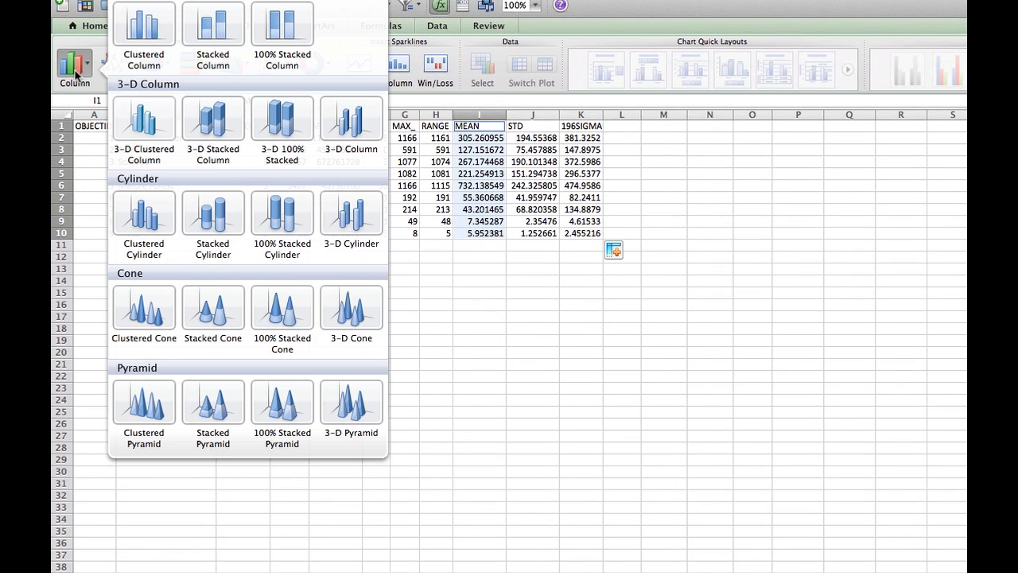
{"action": "left_click", "coordinate": [148, 38]}
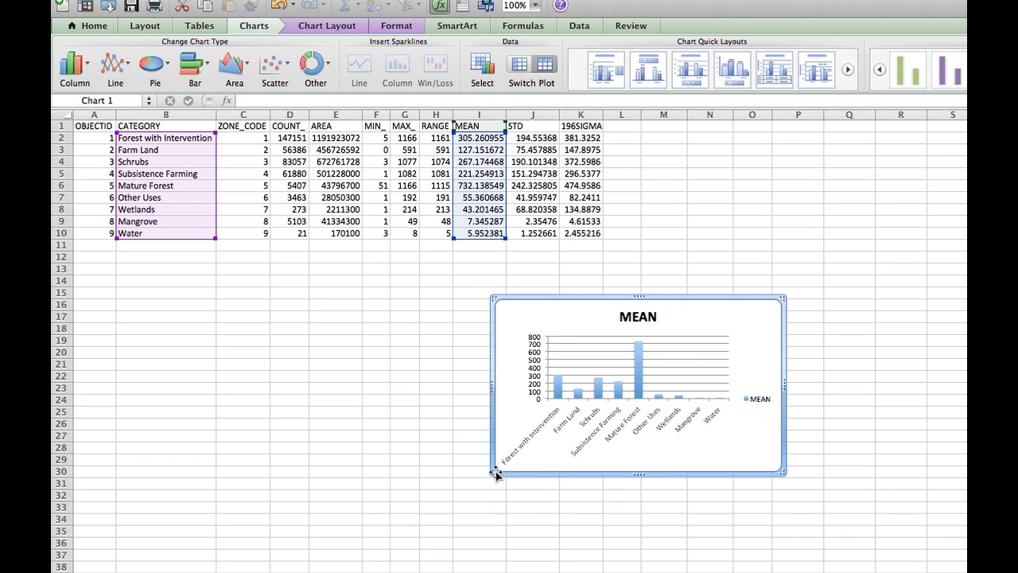
Enlarge the MEAN chart below the data and delete its legend
{"action": "left_click_drag", "start_coordinate": [493, 471], "coordinate": [239, 552]}
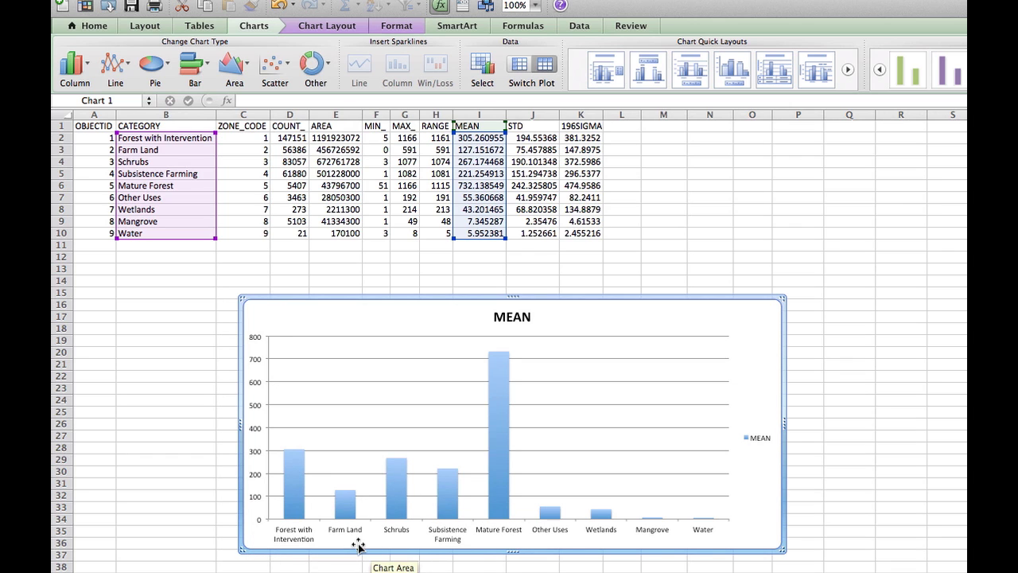
{"action": "mouse_move", "coordinate": [491, 374]}
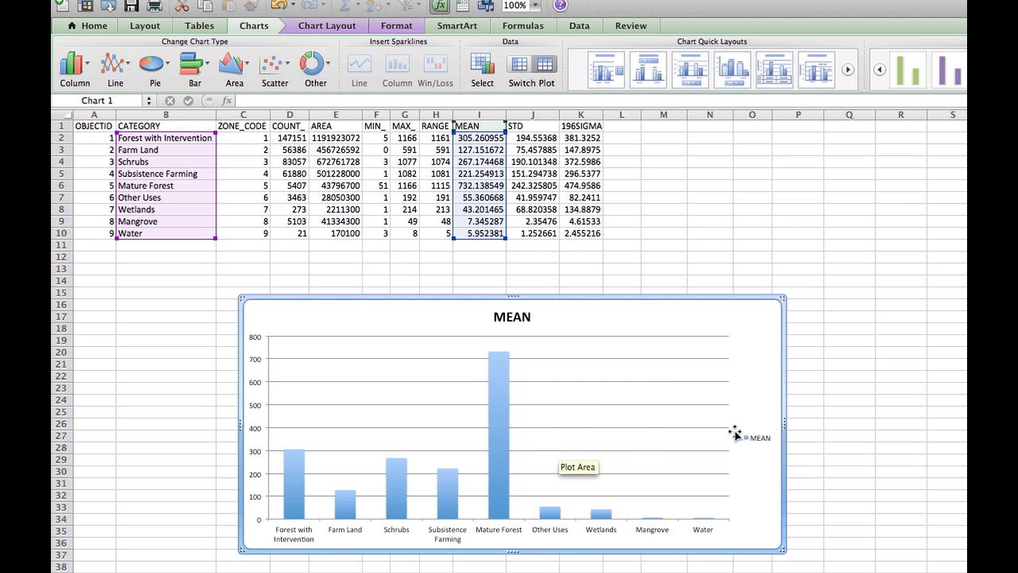
{"action": "left_click", "coordinate": [760, 440]}
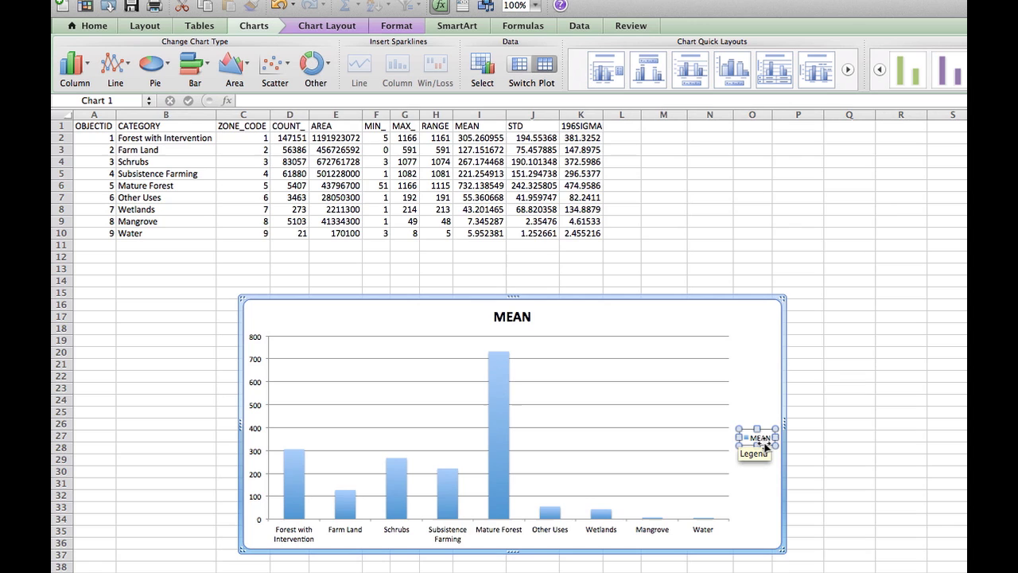
{"action": "key", "text": "Delete"}
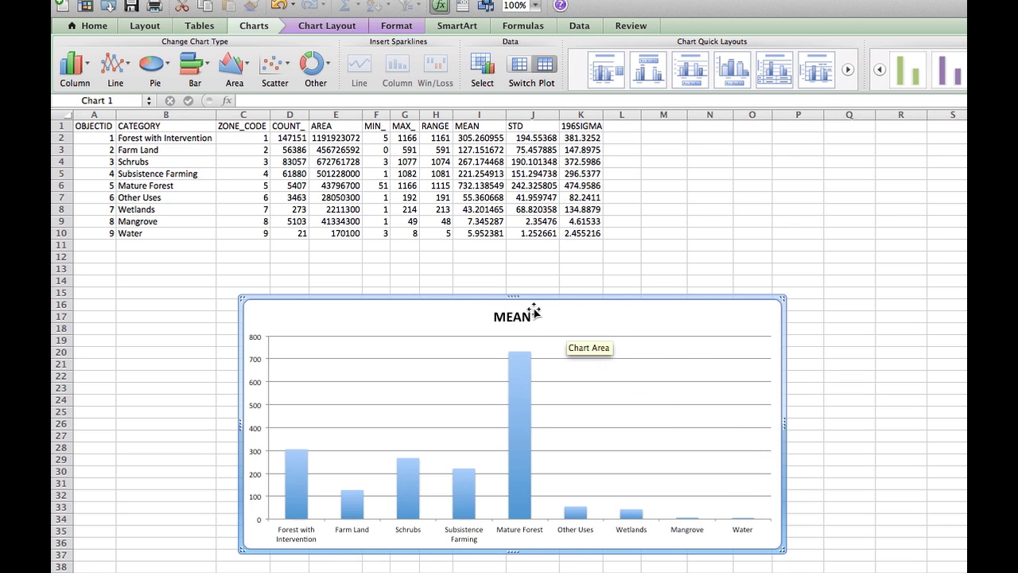
{"action": "left_click", "coordinate": [523, 363]}
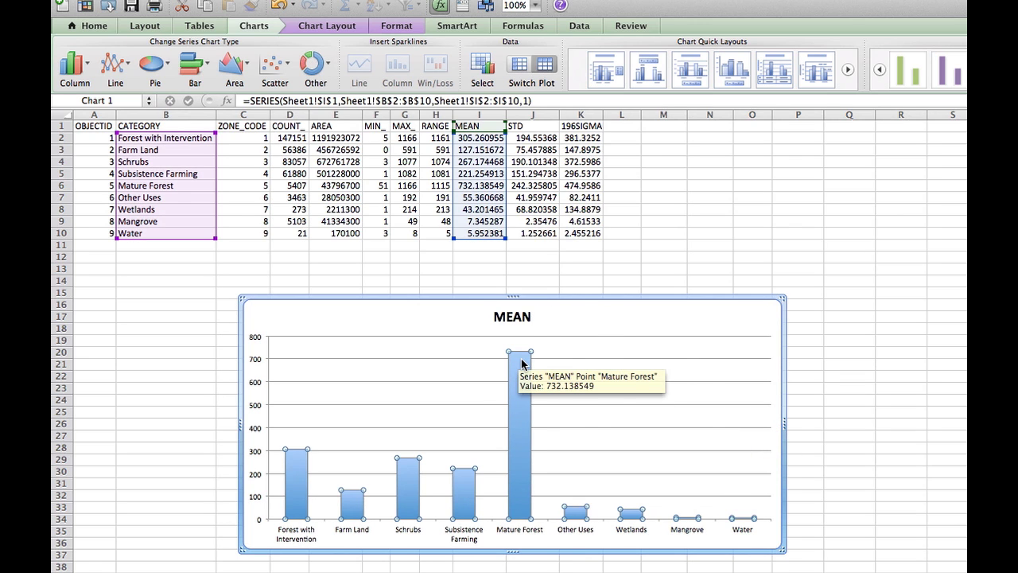
Set the MEAN series error bars to Both direction, Cap end style, with a custom amount
{"action": "right_click", "coordinate": [521, 358]}
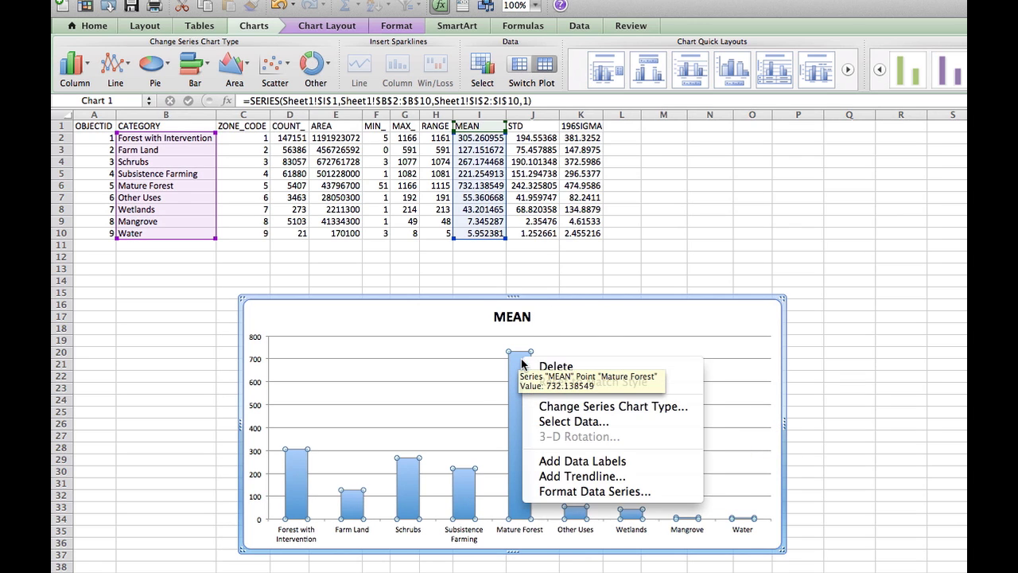
{"action": "left_click", "coordinate": [617, 493]}
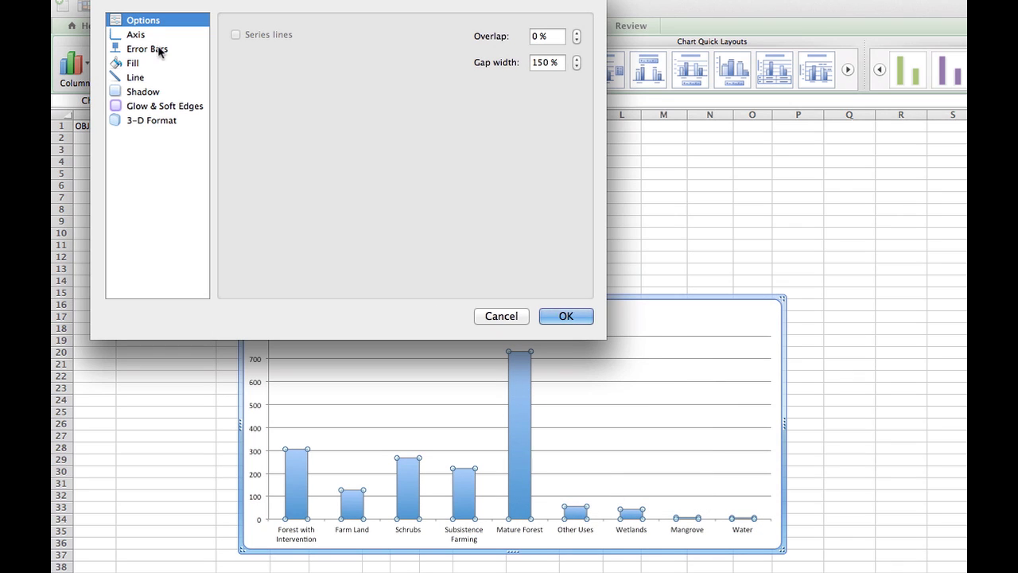
{"action": "left_click", "coordinate": [159, 49]}
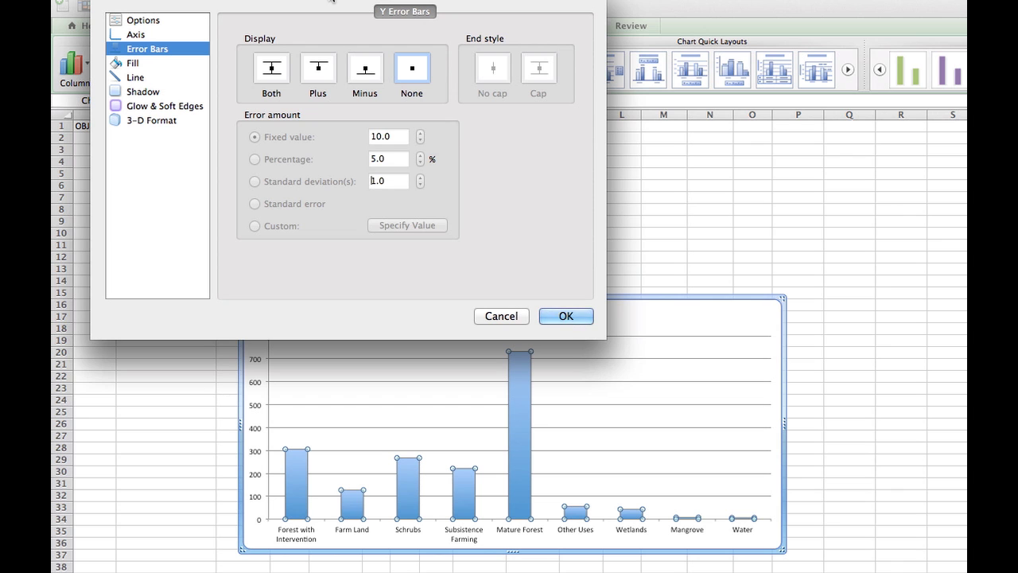
{"action": "left_click_drag", "start_coordinate": [330, 0], "coordinate": [418, 271]}
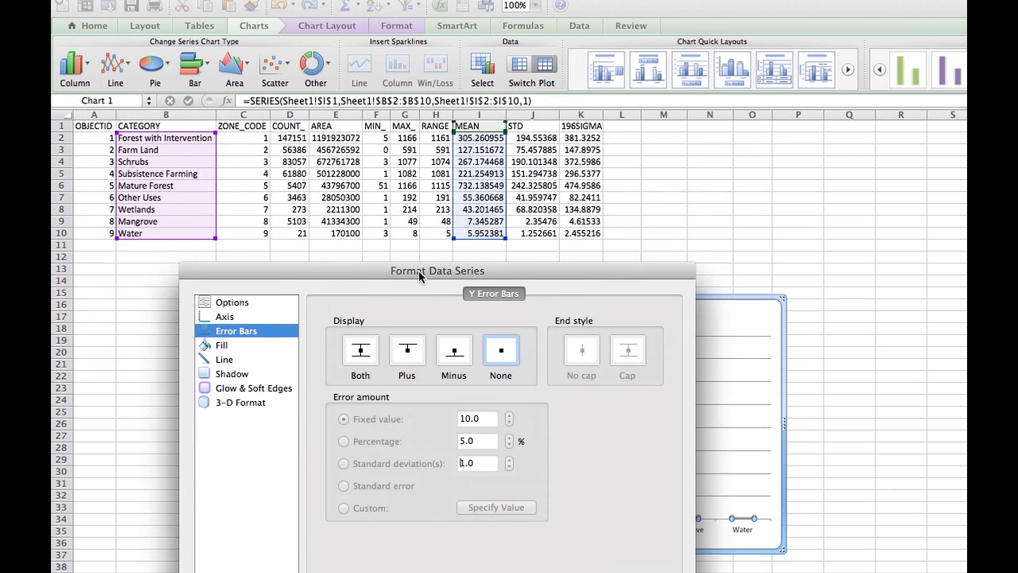
{"action": "left_click", "coordinate": [365, 353]}
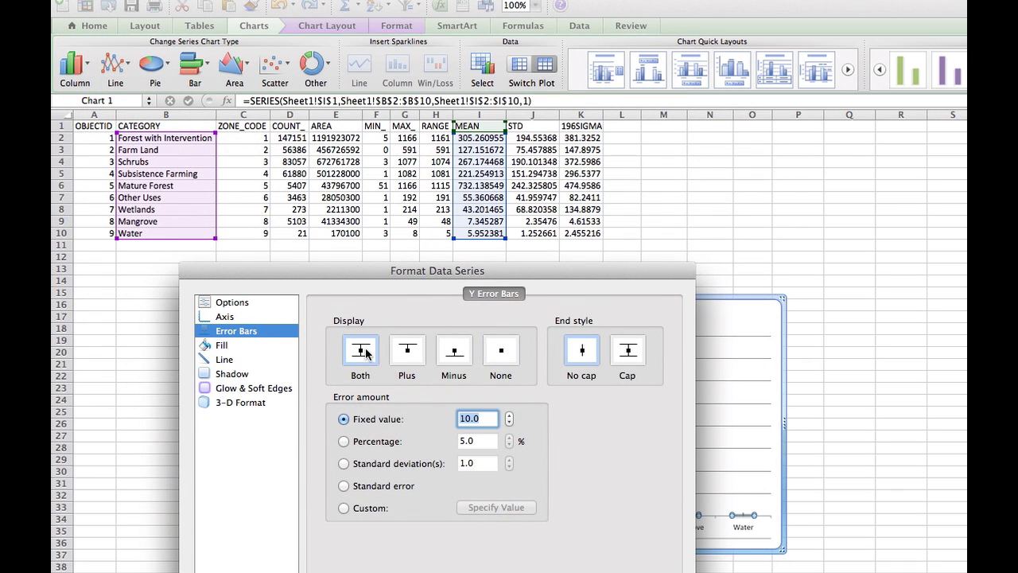
{"action": "left_click", "coordinate": [629, 350]}
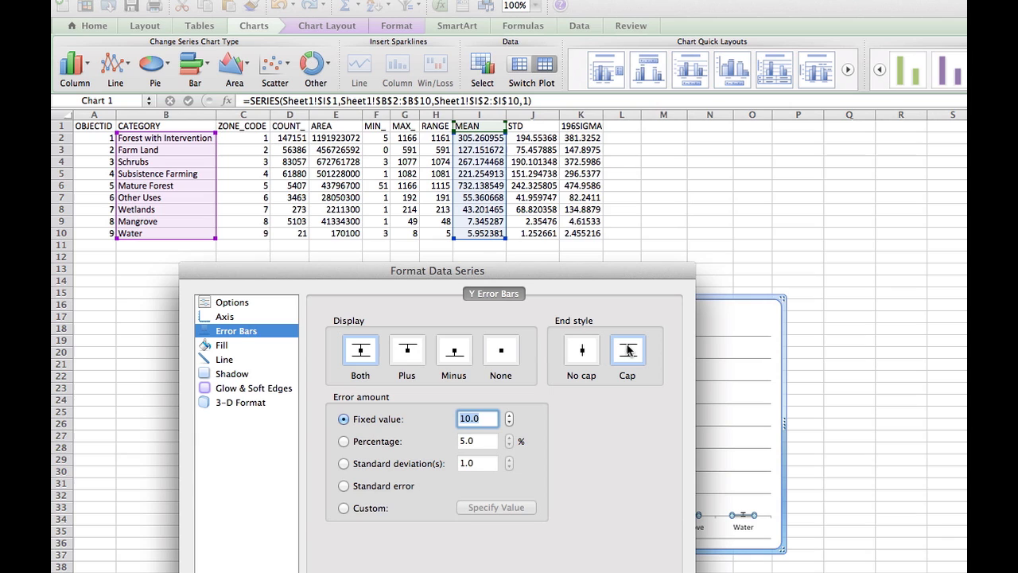
{"action": "left_click", "coordinate": [344, 507]}
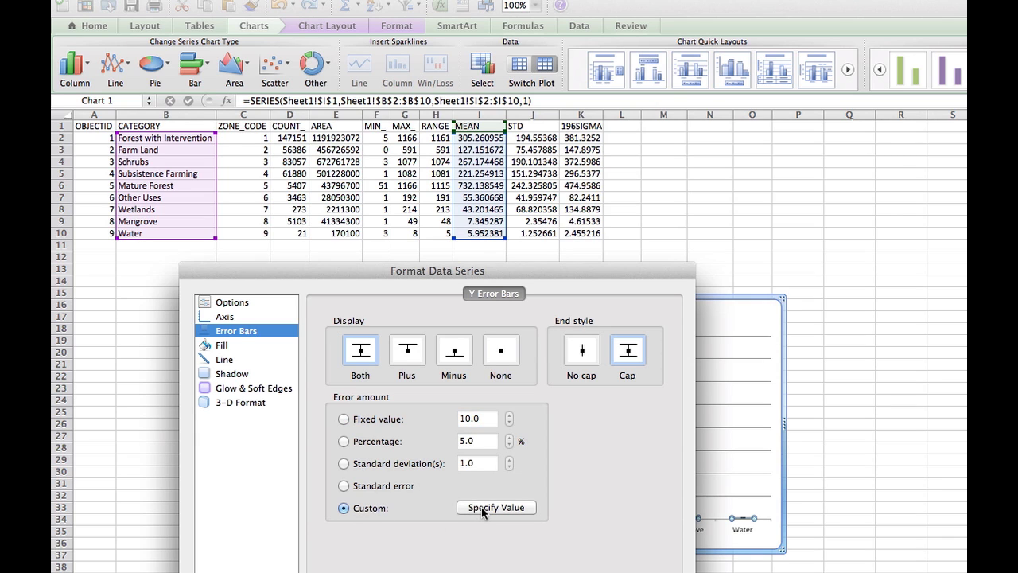
{"action": "left_click", "coordinate": [482, 508]}
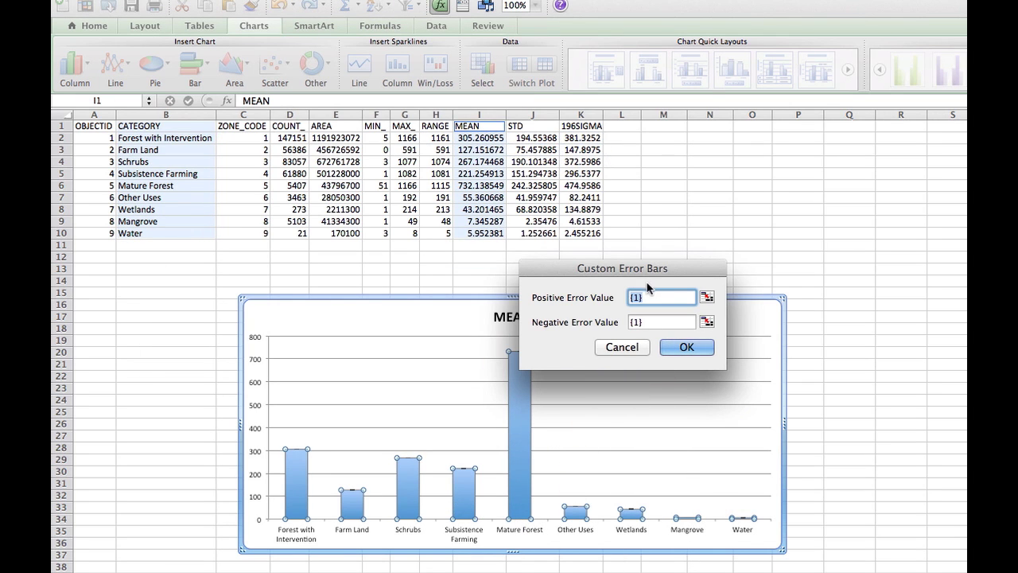
Set positive and negative custom error values to =Sheet1!$K$2:$K$10 and confirm
{"action": "left_click", "coordinate": [708, 298]}
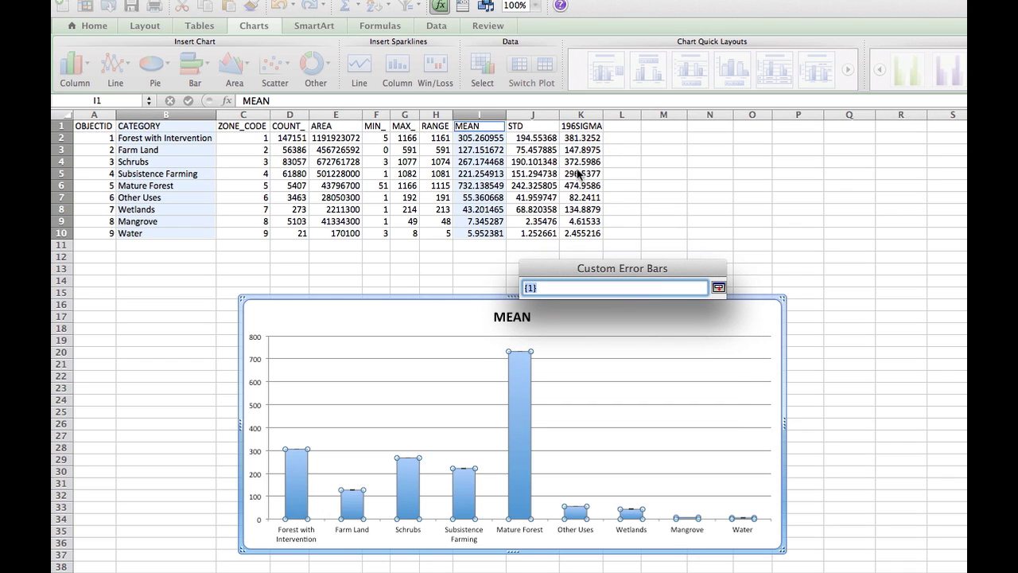
{"action": "left_click_drag", "start_coordinate": [583, 140], "coordinate": [585, 234]}
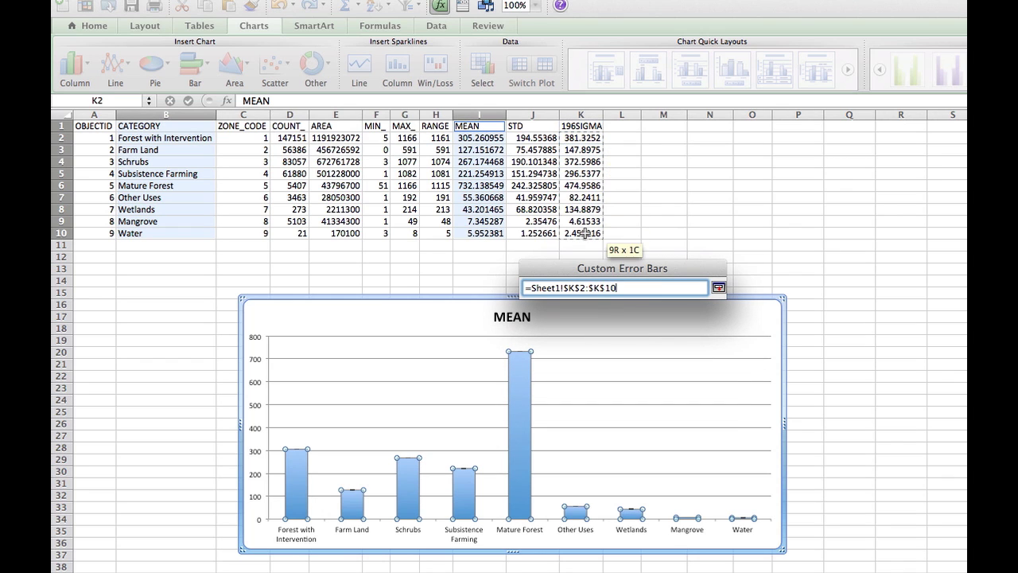
{"action": "left_click", "coordinate": [719, 287]}
{"action": "key", "text": "Tab"}
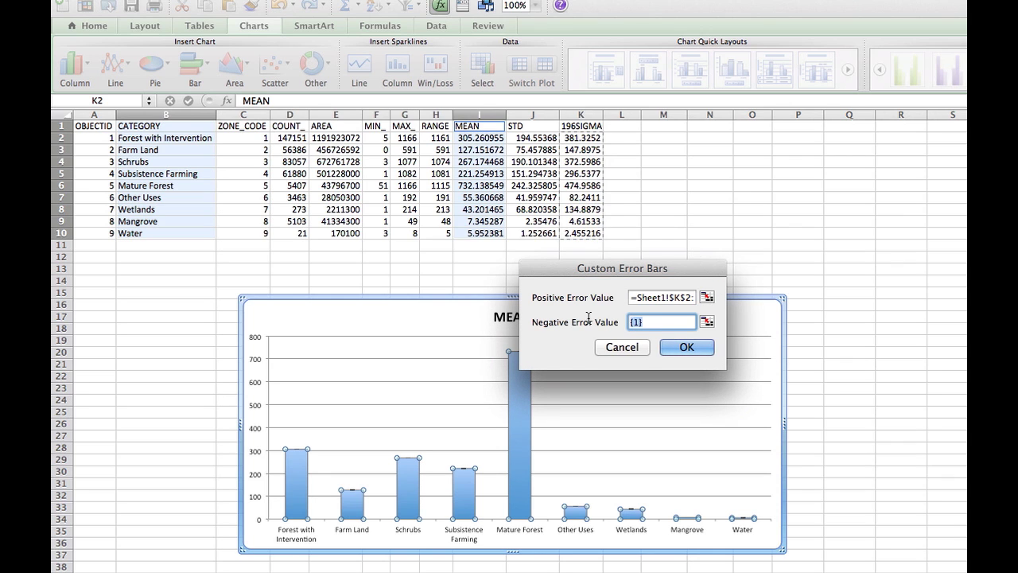
{"action": "key", "text": "BackSpace"}
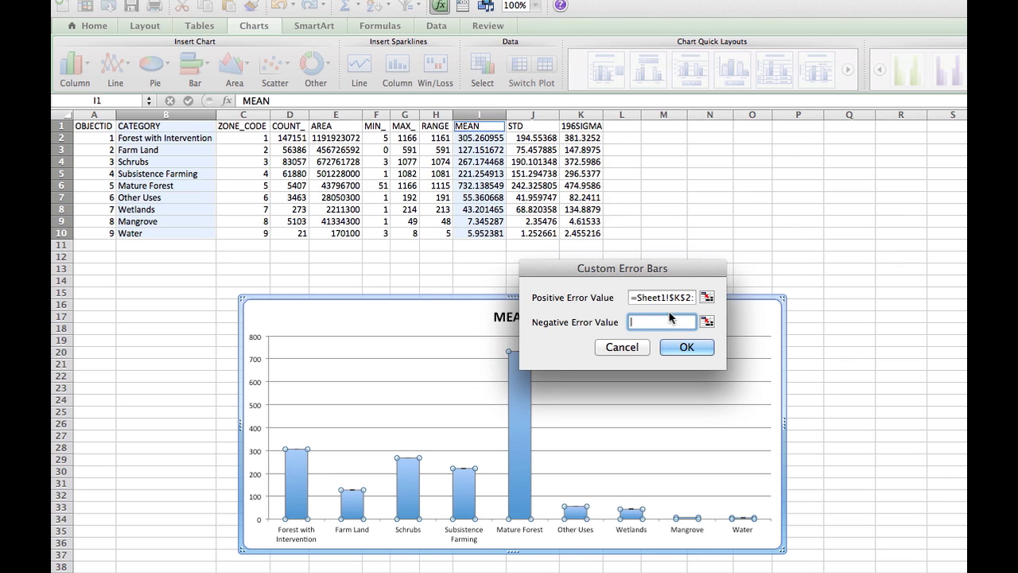
{"action": "left_click", "coordinate": [708, 321]}
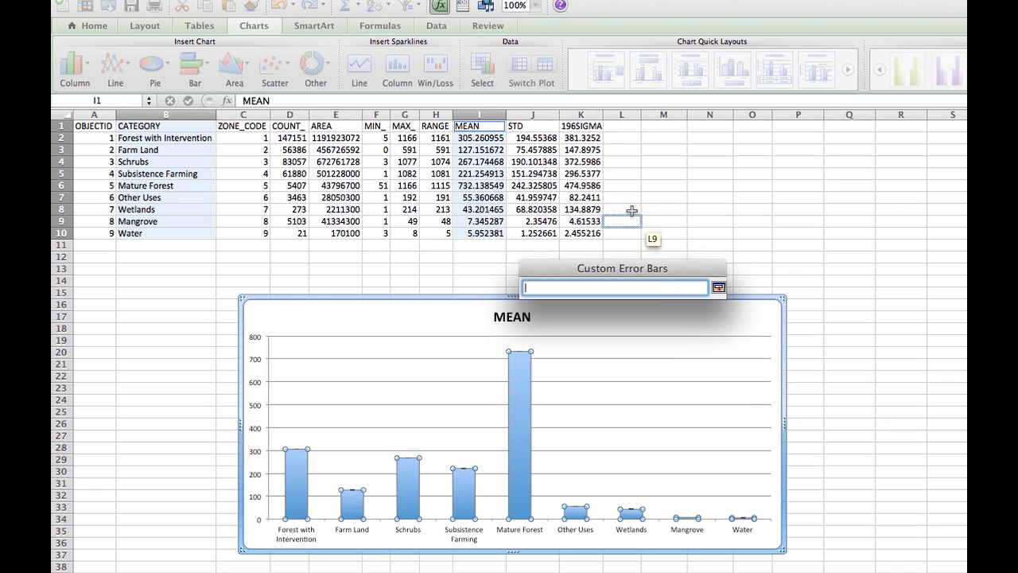
{"action": "left_click_drag", "start_coordinate": [580, 137], "coordinate": [581, 234]}
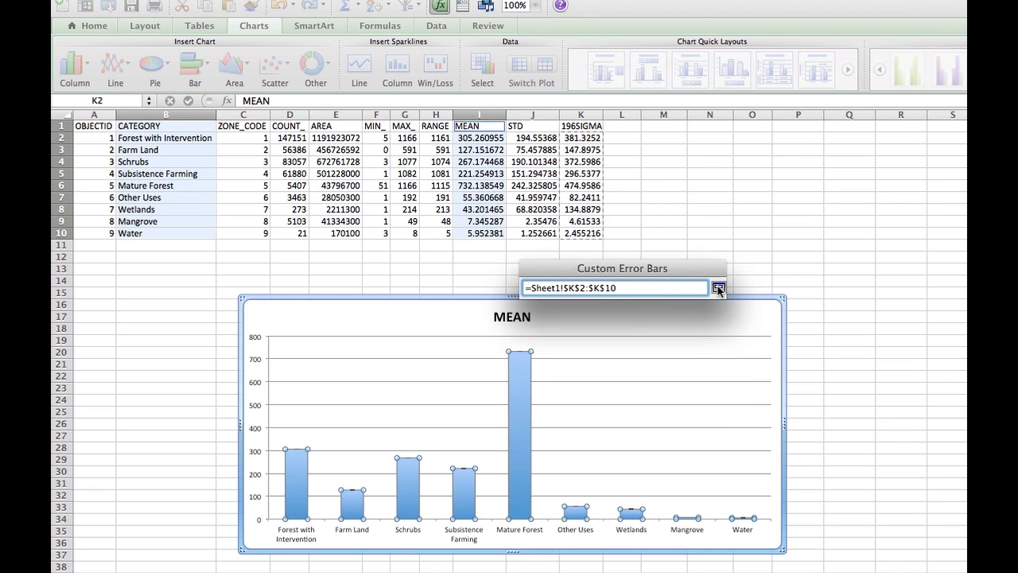
{"action": "left_click", "coordinate": [718, 289]}
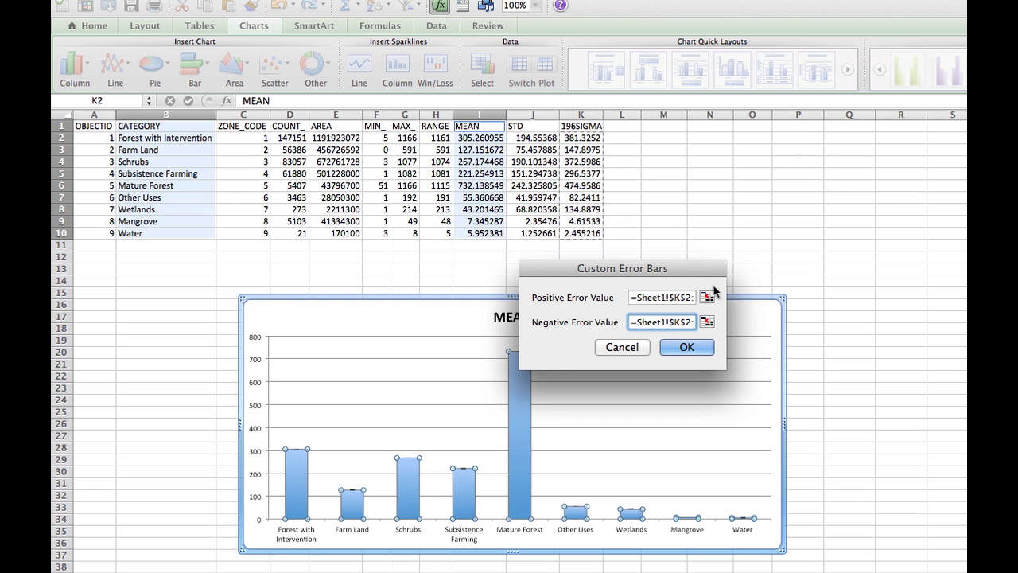
{"action": "left_click", "coordinate": [688, 348]}
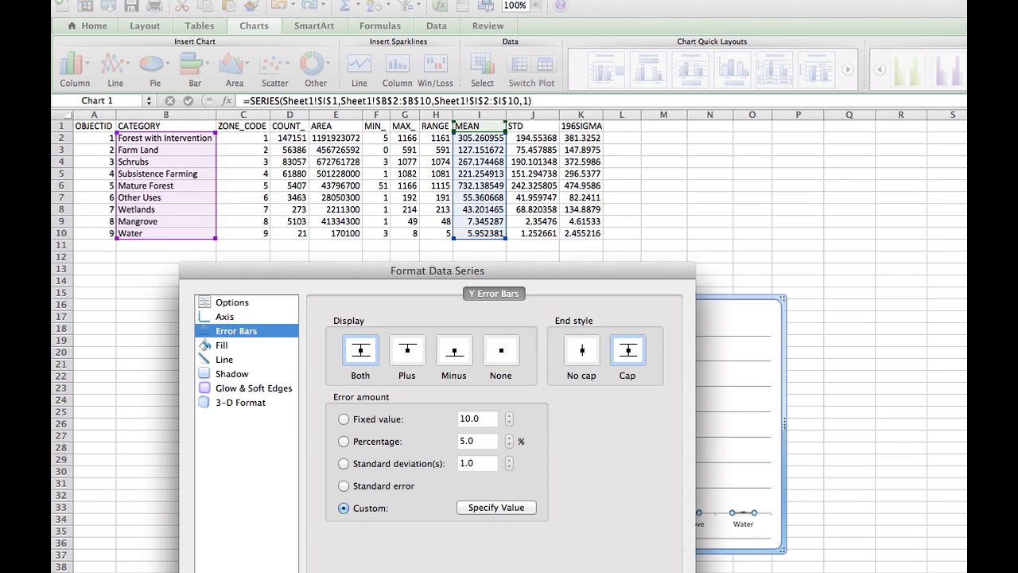
Apply the ±1.96-sigma error bars to every MEAN column, rescaling the axis from -200 to 1400
{"action": "key", "text": "Return"}
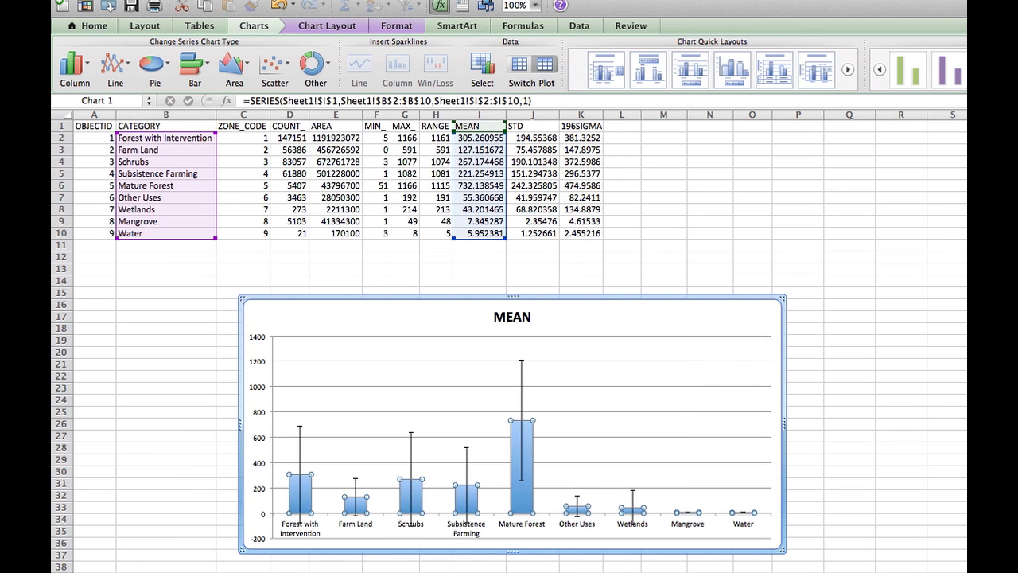